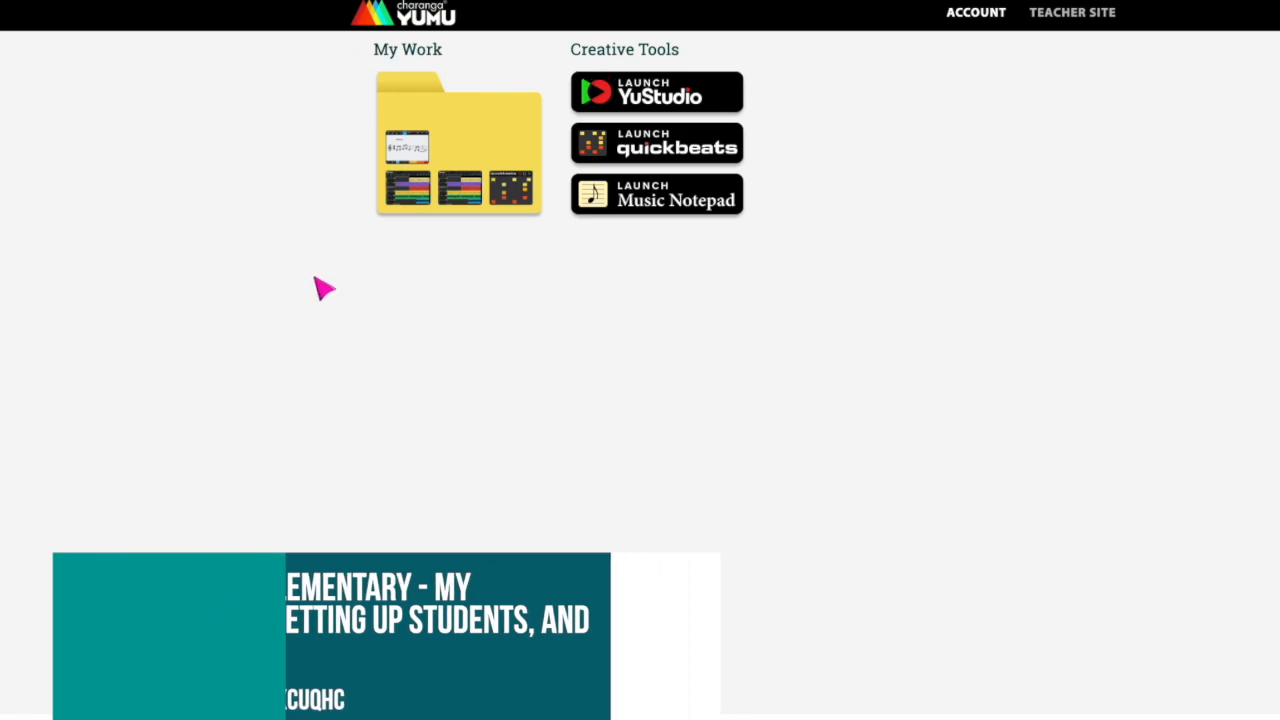
# Launch YuStudio from the creative tools and name the new project "YuStudio 3 loops"
pyautogui.click(666, 109)
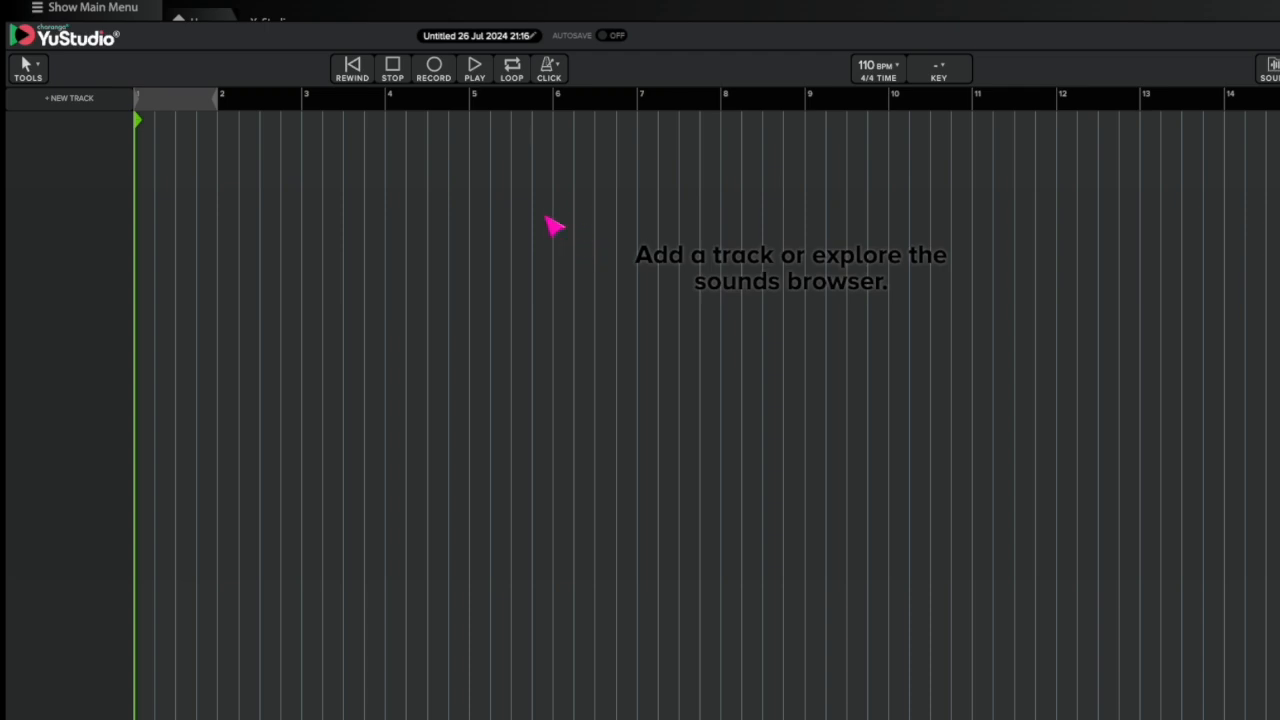
pyautogui.click(473, 36)
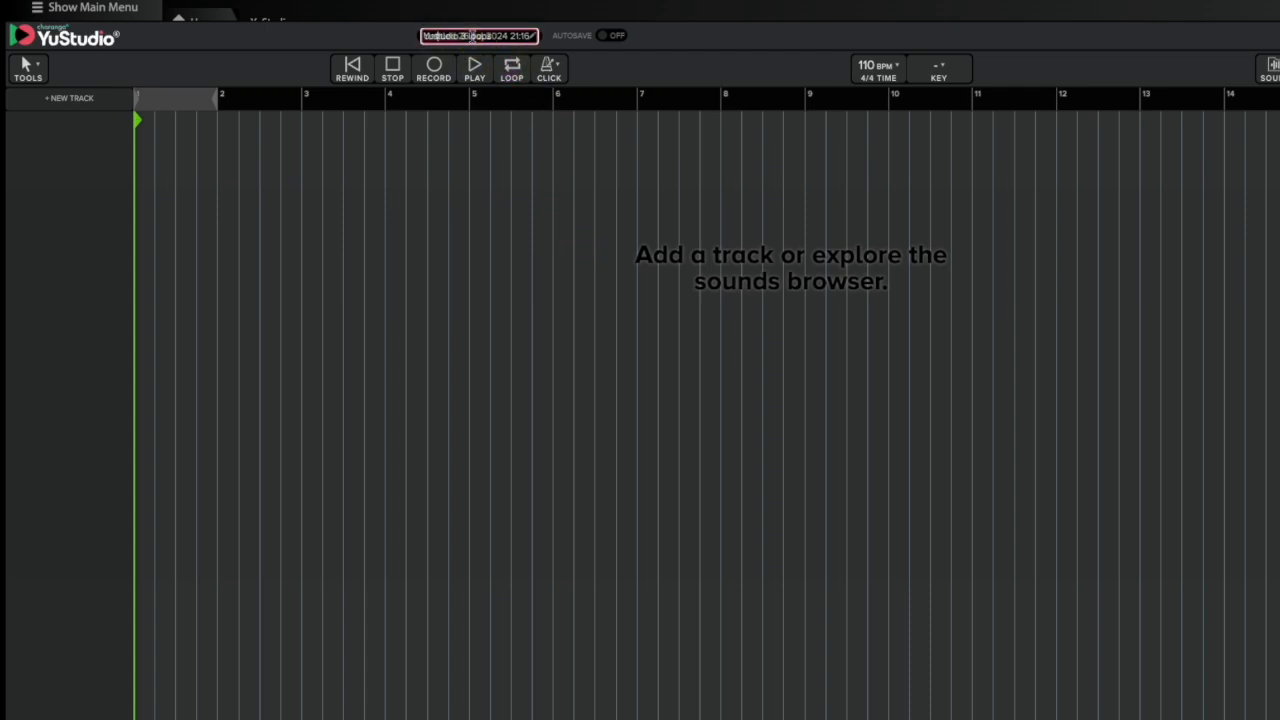
pyautogui.write('YuStudio 3 loops')
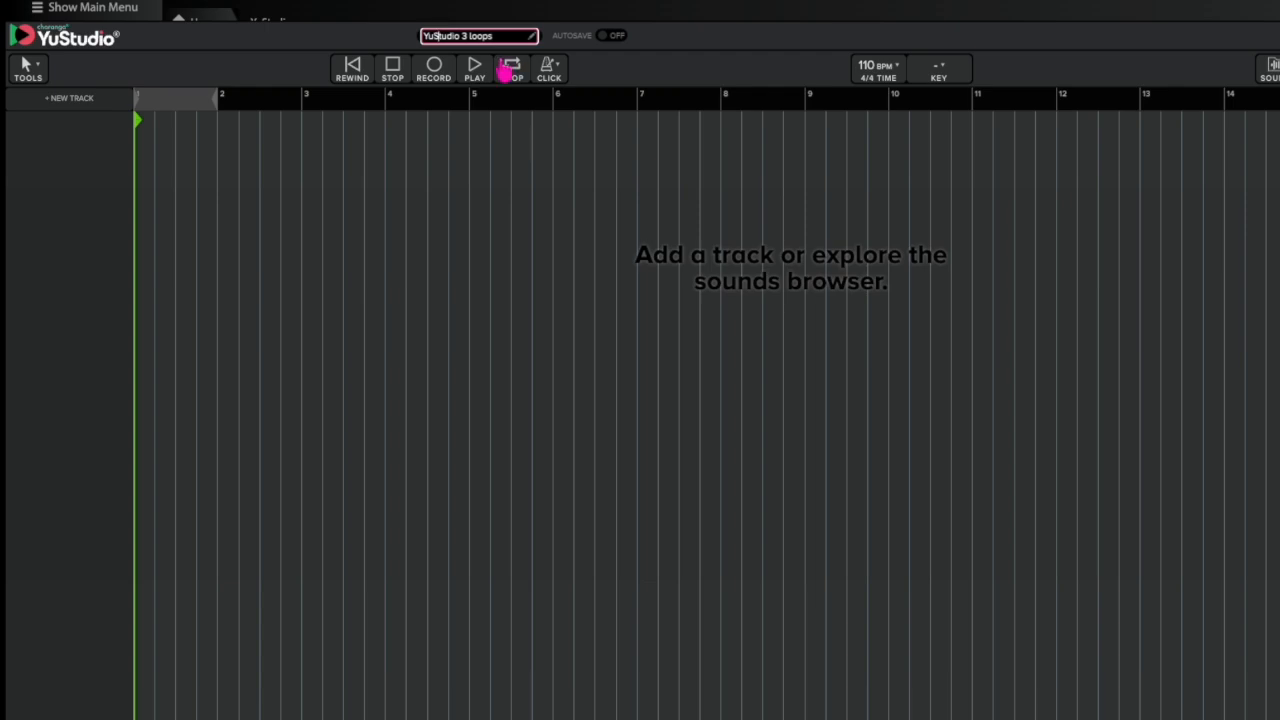
# Set the project tempo to 96 BPM
pyautogui.click(880, 72)
pyautogui.click(872, 140)
pyautogui.click(872, 140)
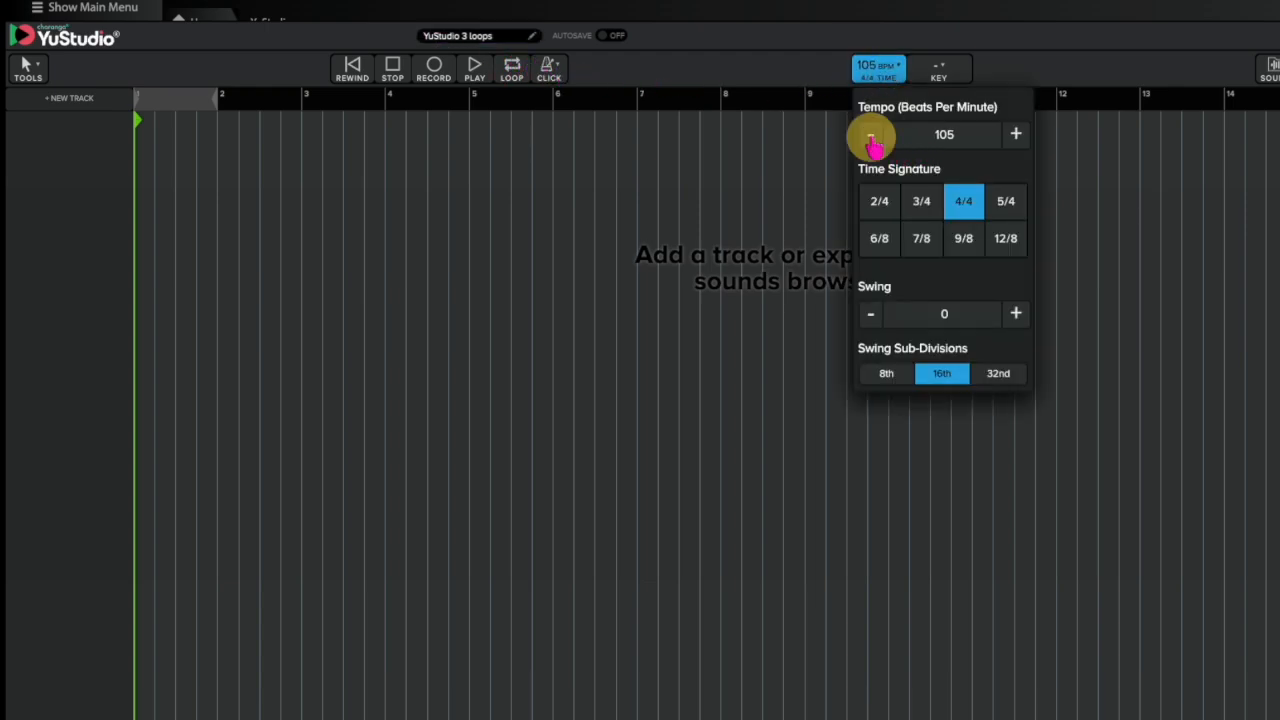
pyautogui.click(872, 140)
pyautogui.click(872, 140)
pyautogui.click(872, 140)
pyautogui.click(872, 140)
pyautogui.click(872, 140)
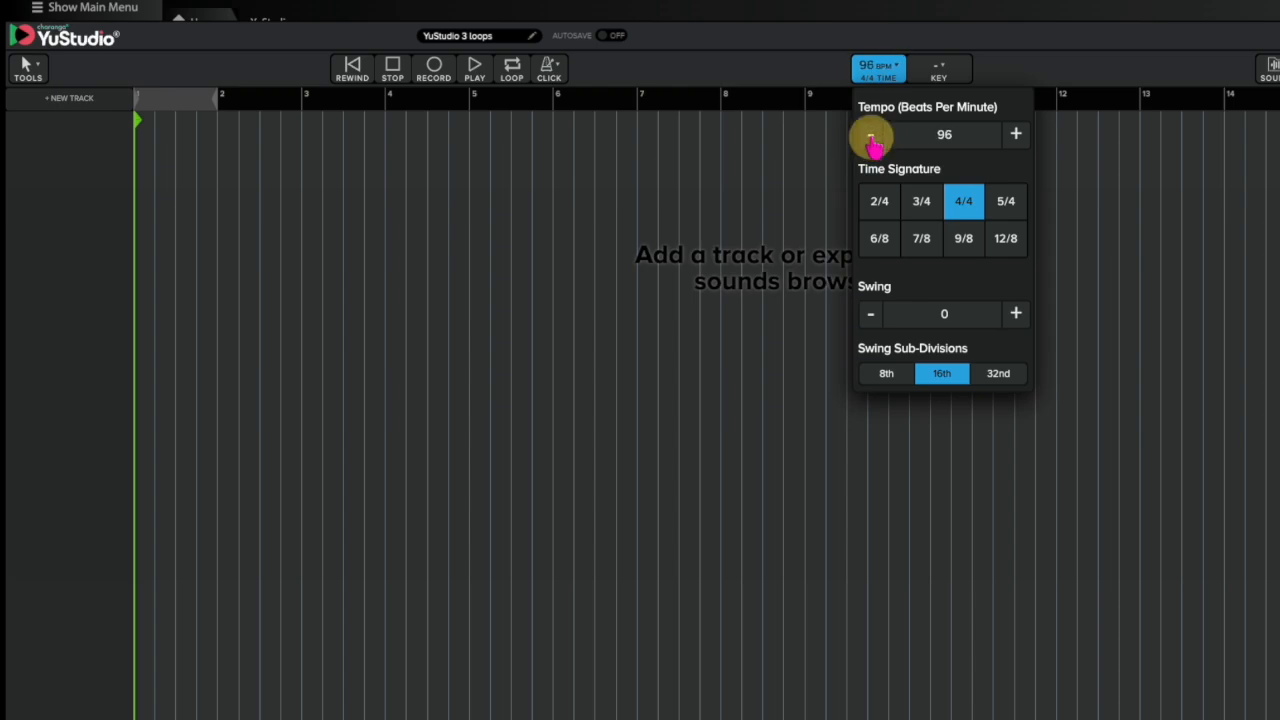
# Set the project key to G major with the Pentatonic Major Scale
pyautogui.click(940, 70)
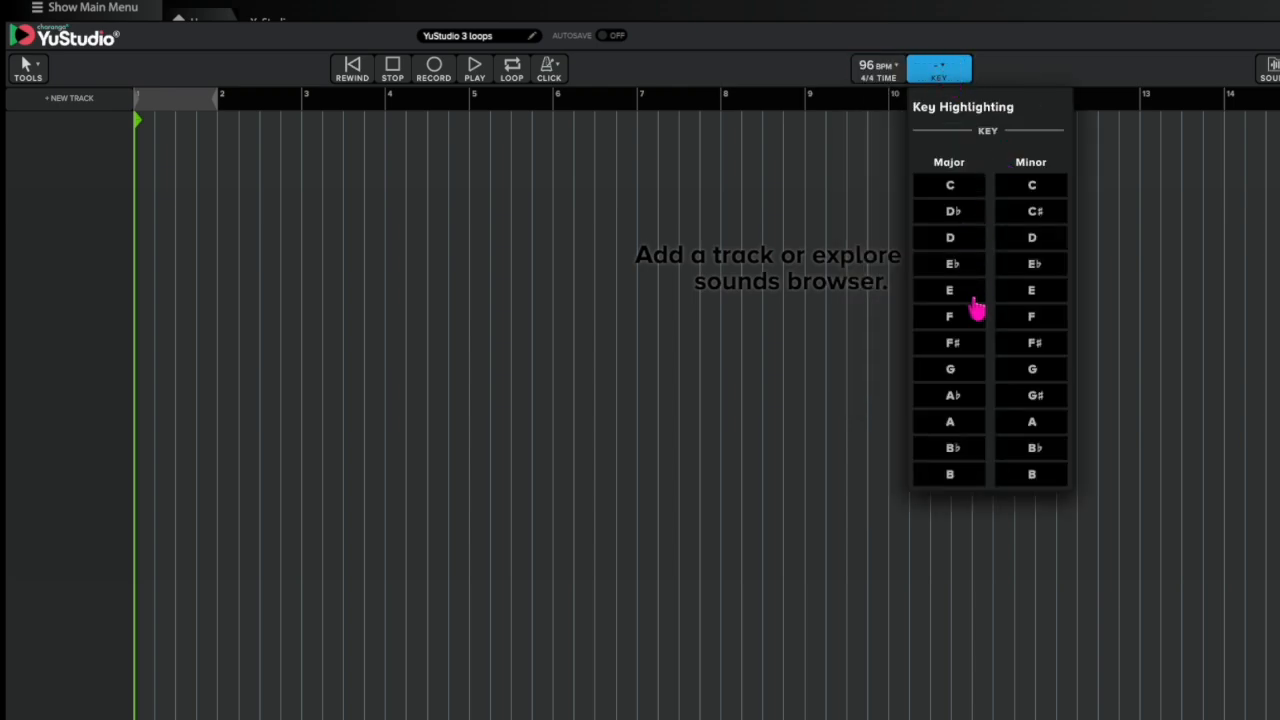
pyautogui.click(958, 369)
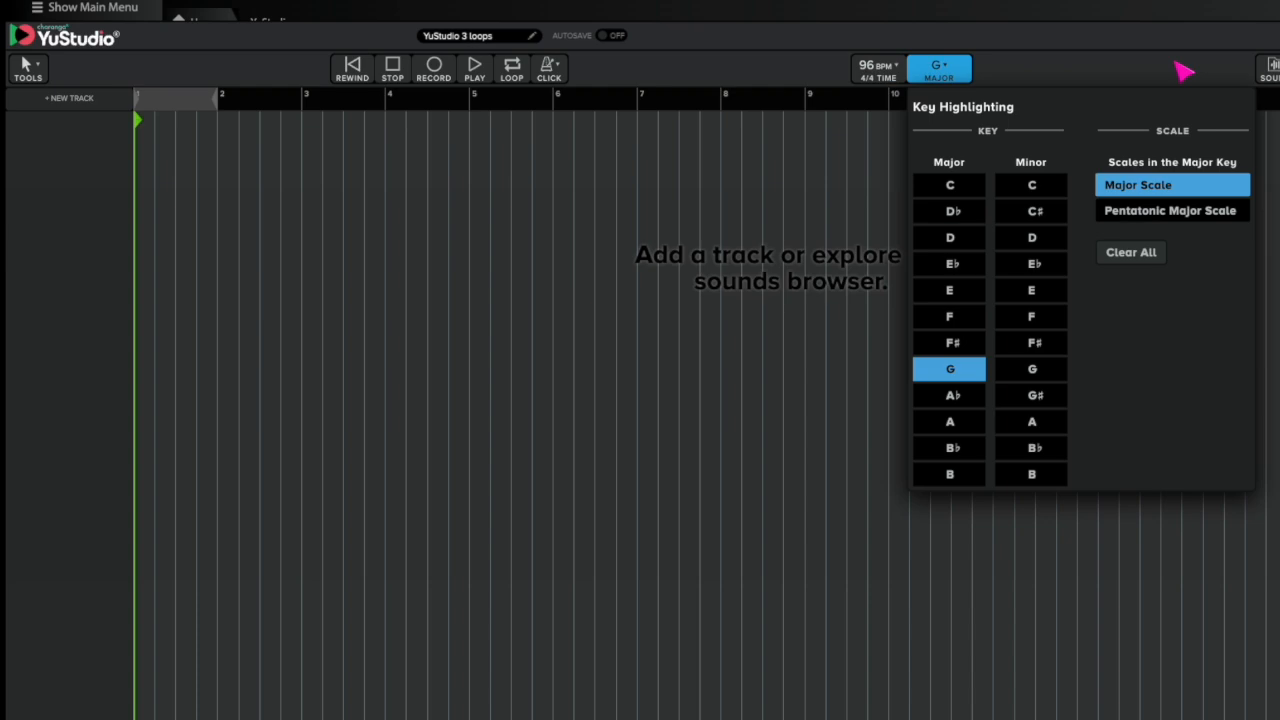
pyautogui.click(1169, 210)
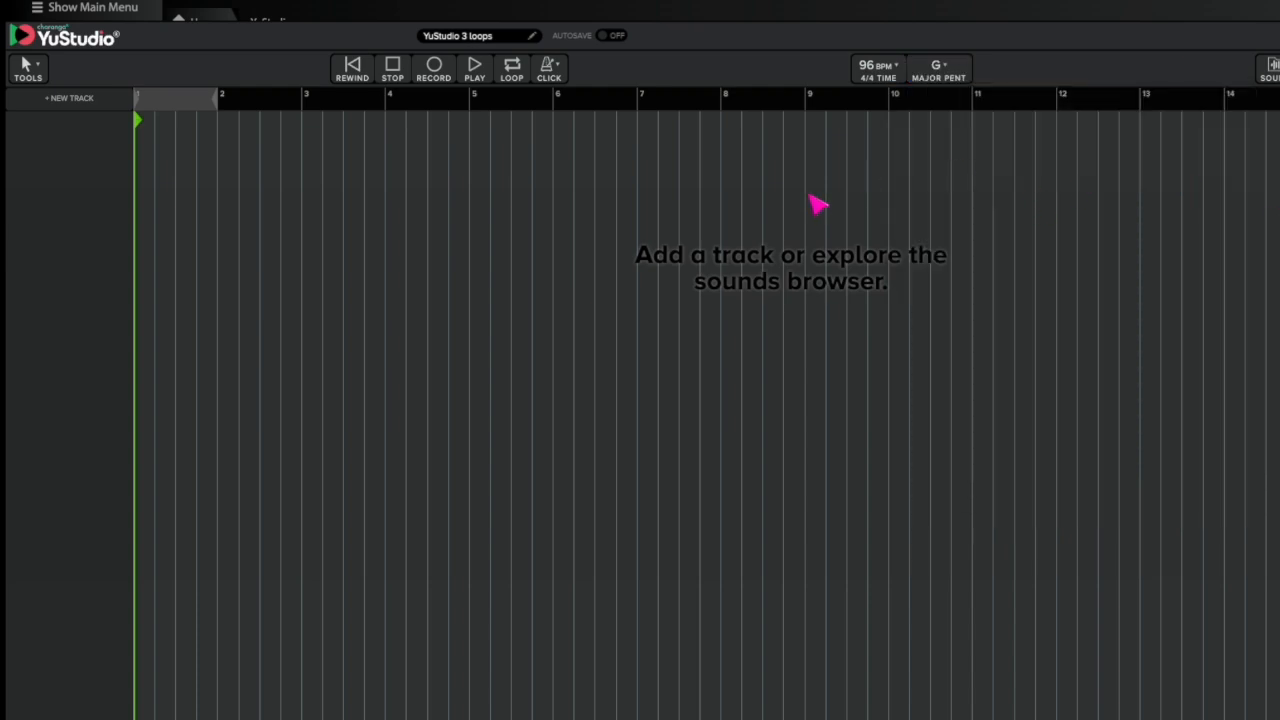
# Browse the audio sounds by instrument and list the Full drum loops, with the artist packs and genre groups collapsed
pyautogui.click(1266, 72)
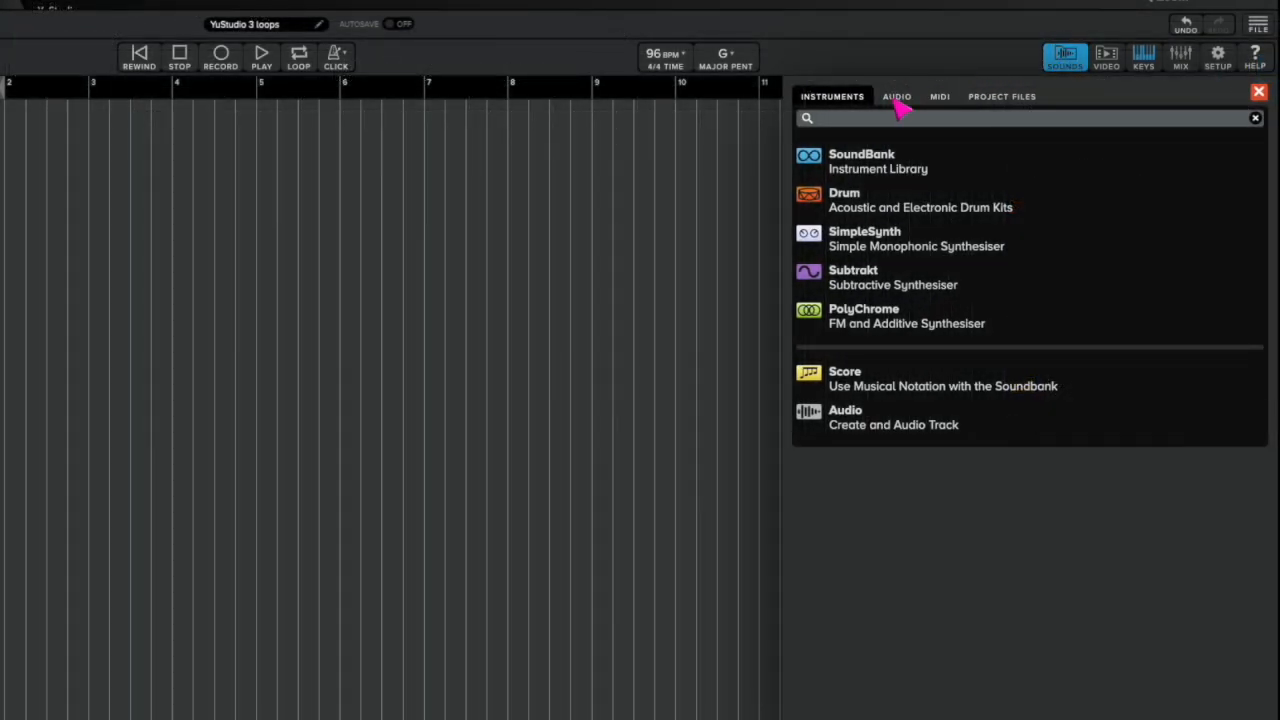
pyautogui.click(896, 99)
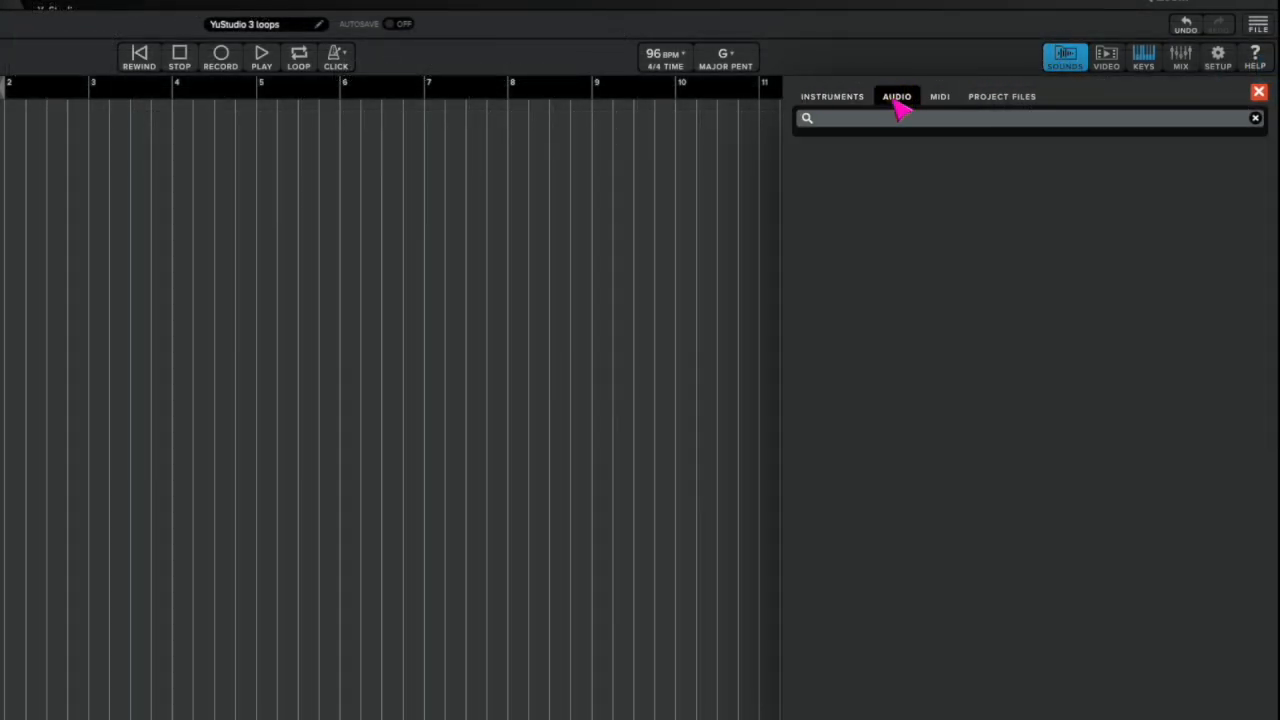
pyautogui.click(810, 153)
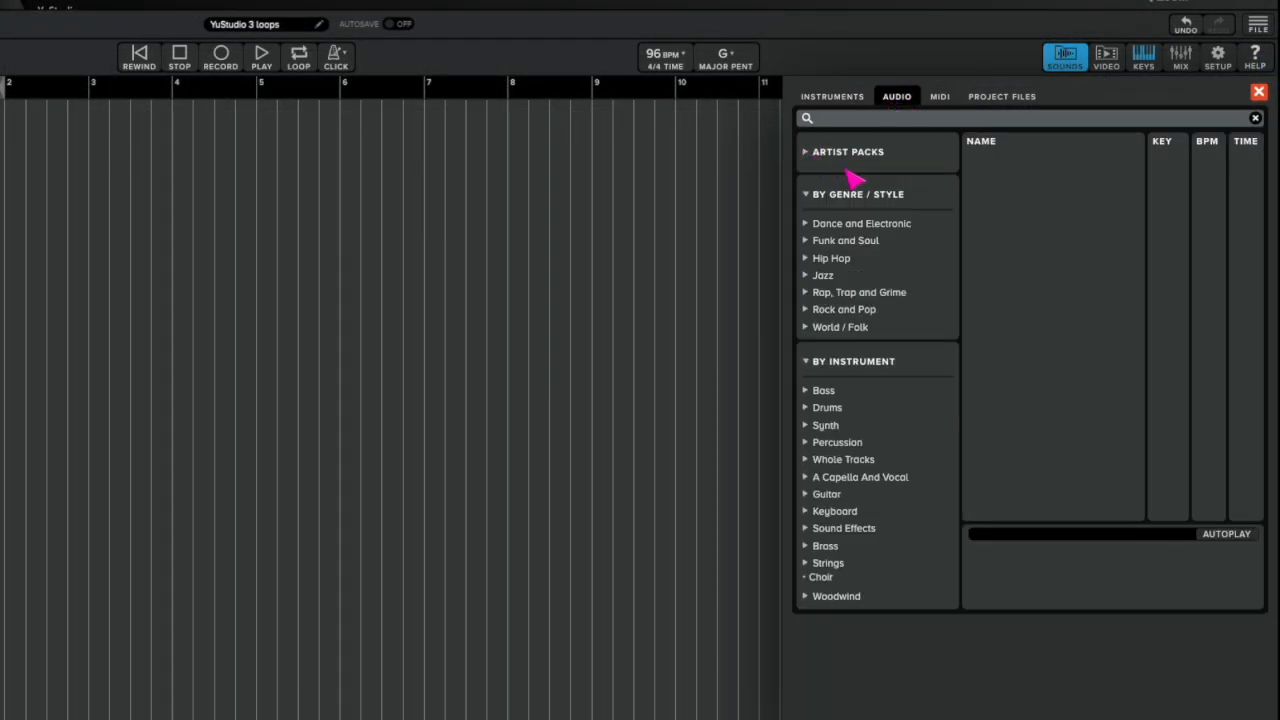
pyautogui.click(812, 196)
pyautogui.click(814, 196)
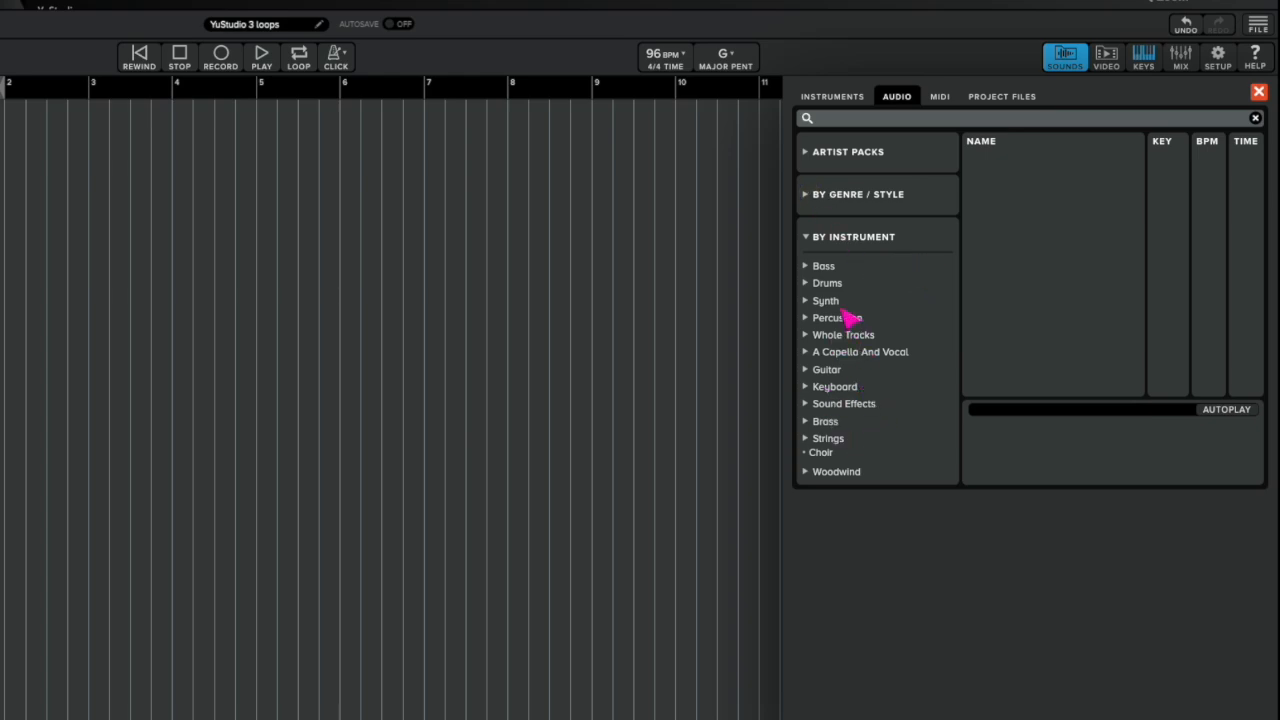
pyautogui.click(822, 285)
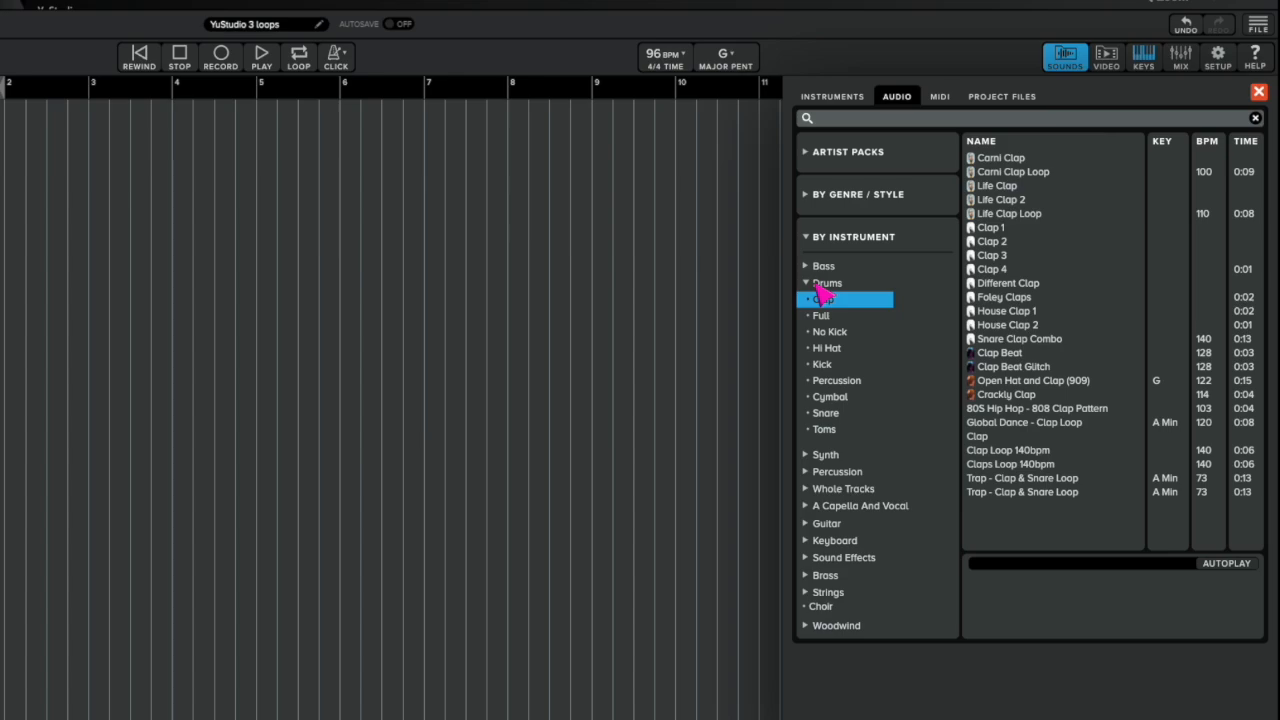
pyautogui.click(821, 316)
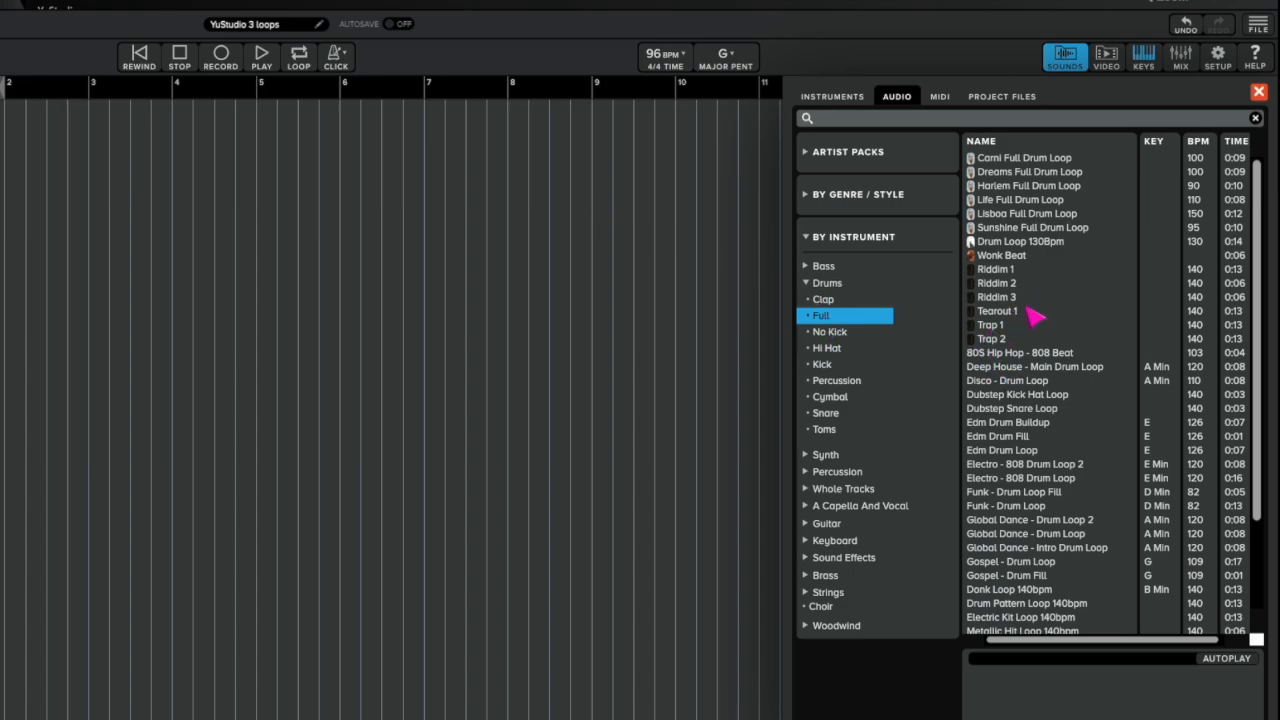
# Preview the Disco, Funk and 140bpm Drum Pattern loops, and place Disco - Drum Loop on a new track at bar 1
pyautogui.click(1010, 386)
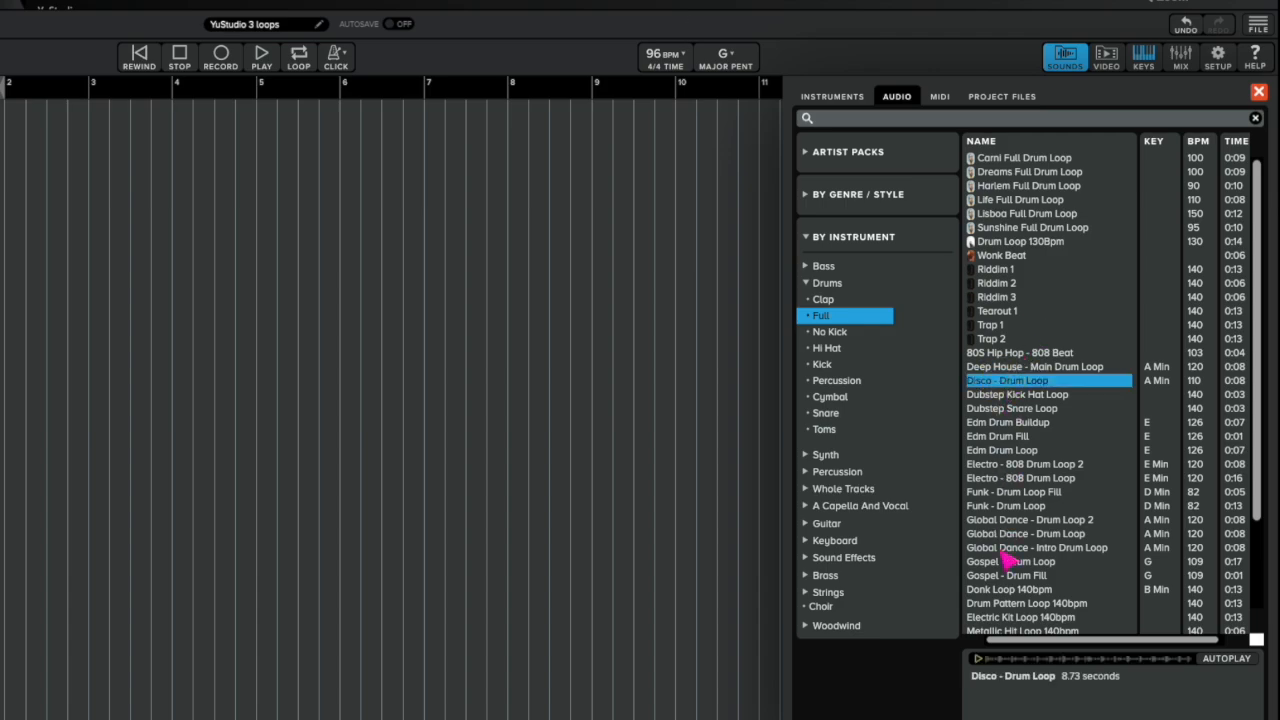
pyautogui.click(978, 659)
pyautogui.click(1004, 507)
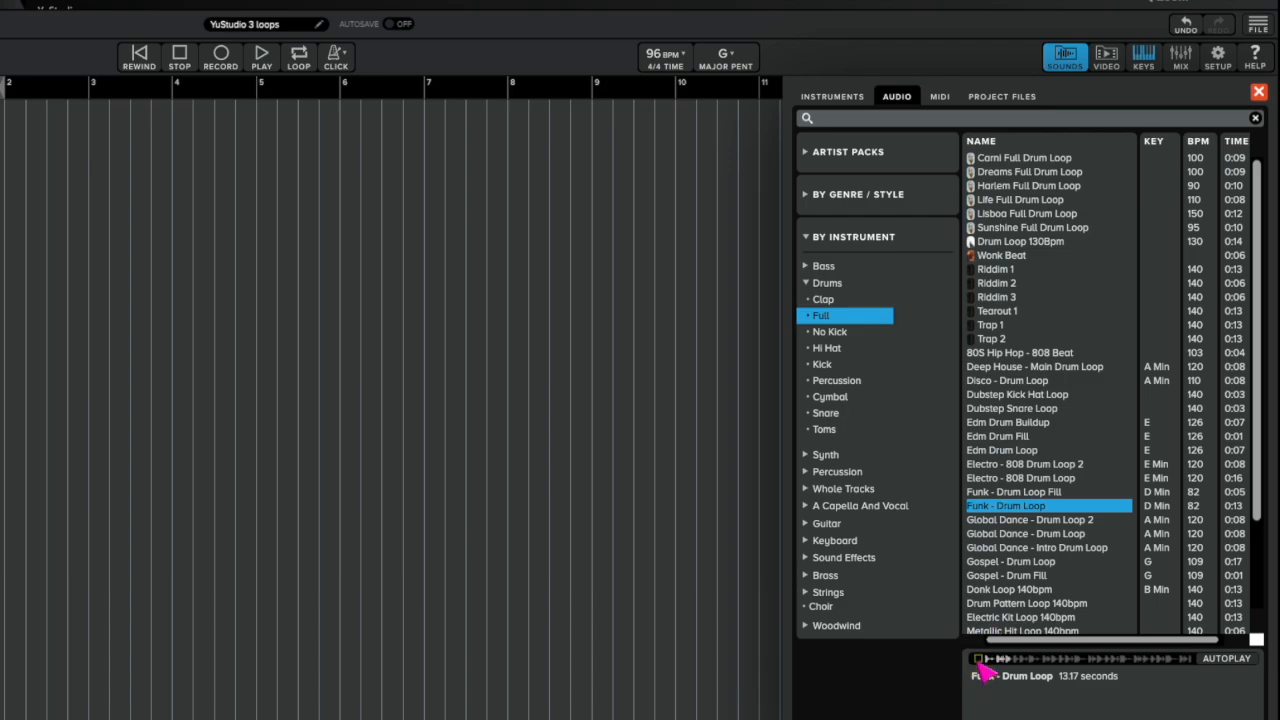
pyautogui.click(1012, 604)
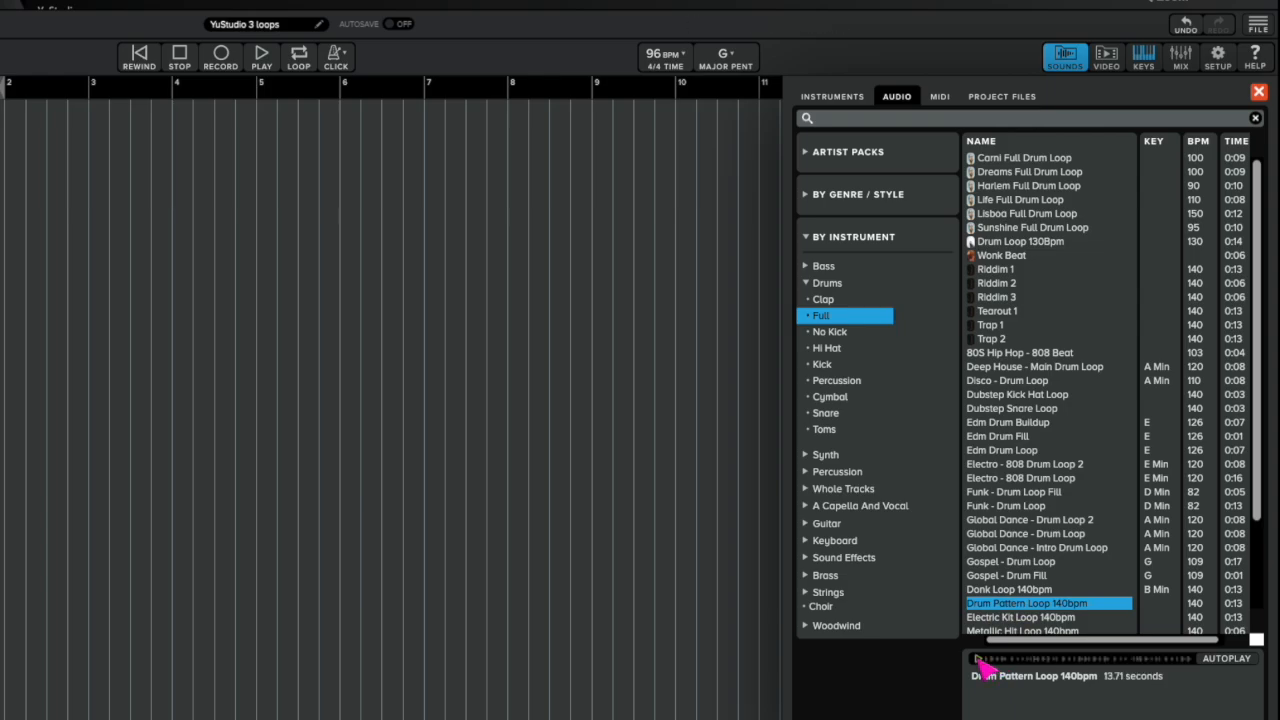
pyautogui.click(977, 659)
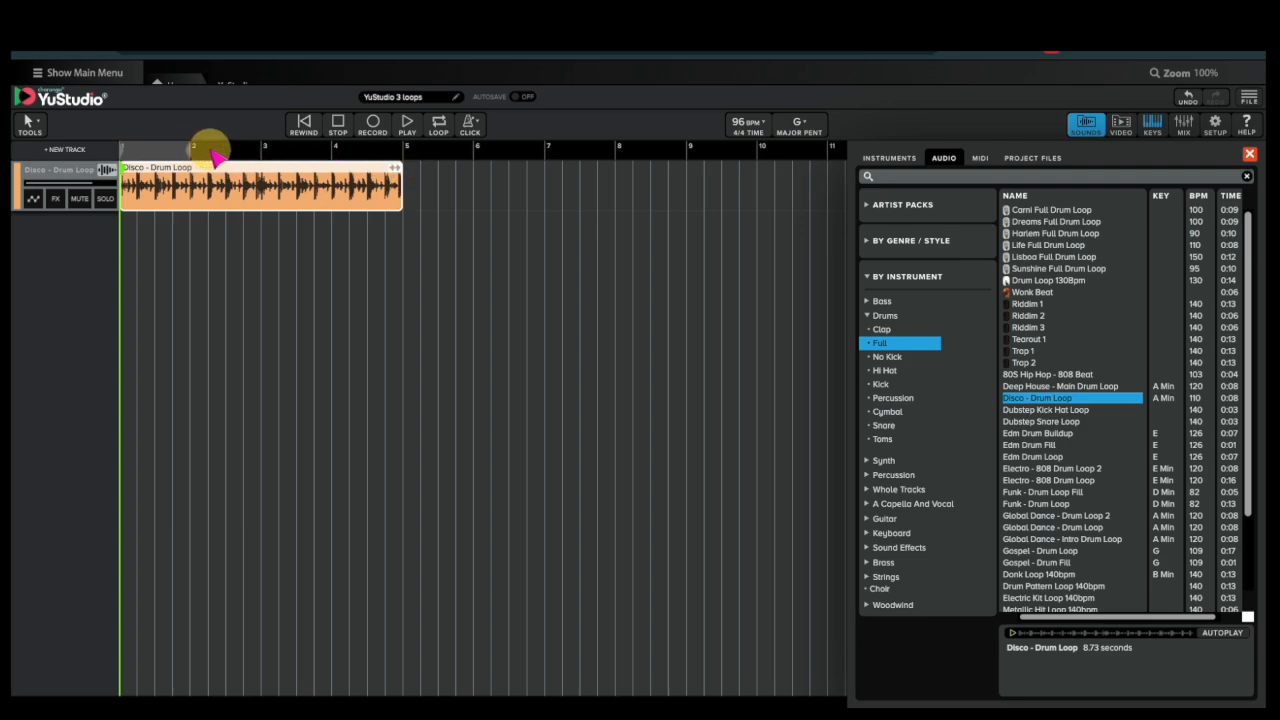
# Extend the loop region to cover bars 1 to 4 of the drum clip and turn looping on
pyautogui.moveTo(193, 154); pyautogui.dragTo(402, 153)
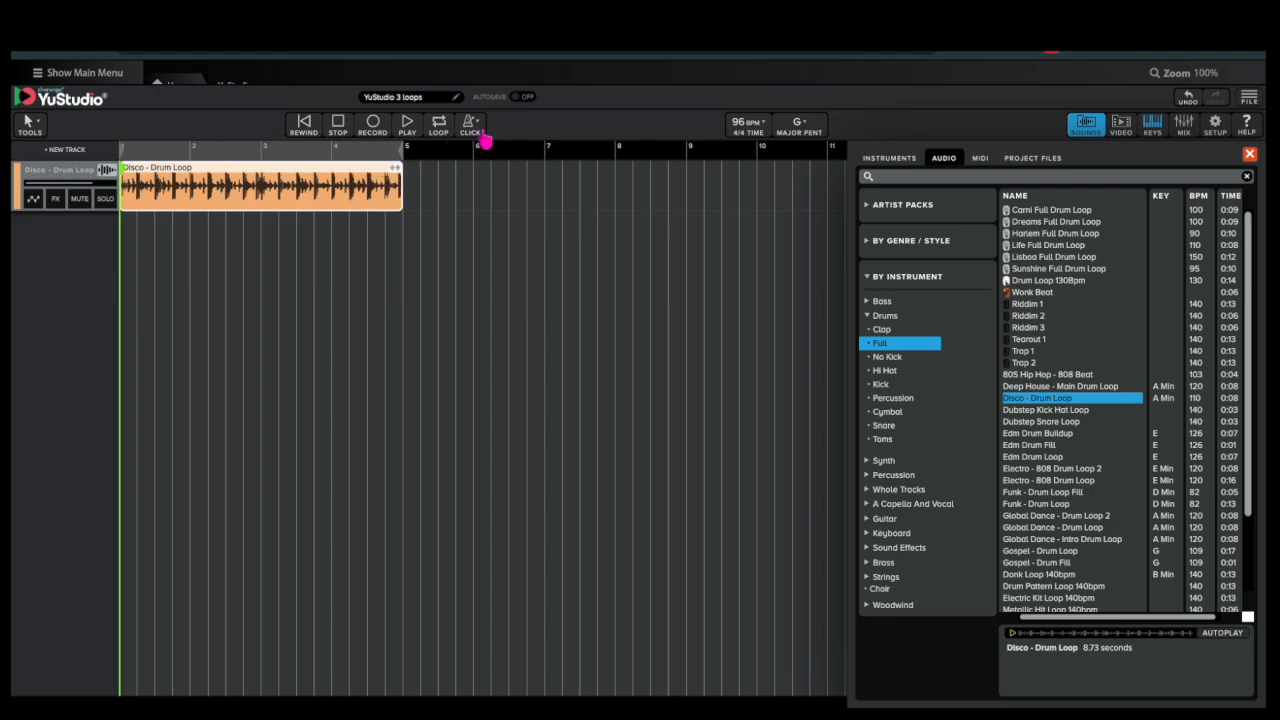
pyautogui.click(439, 124)
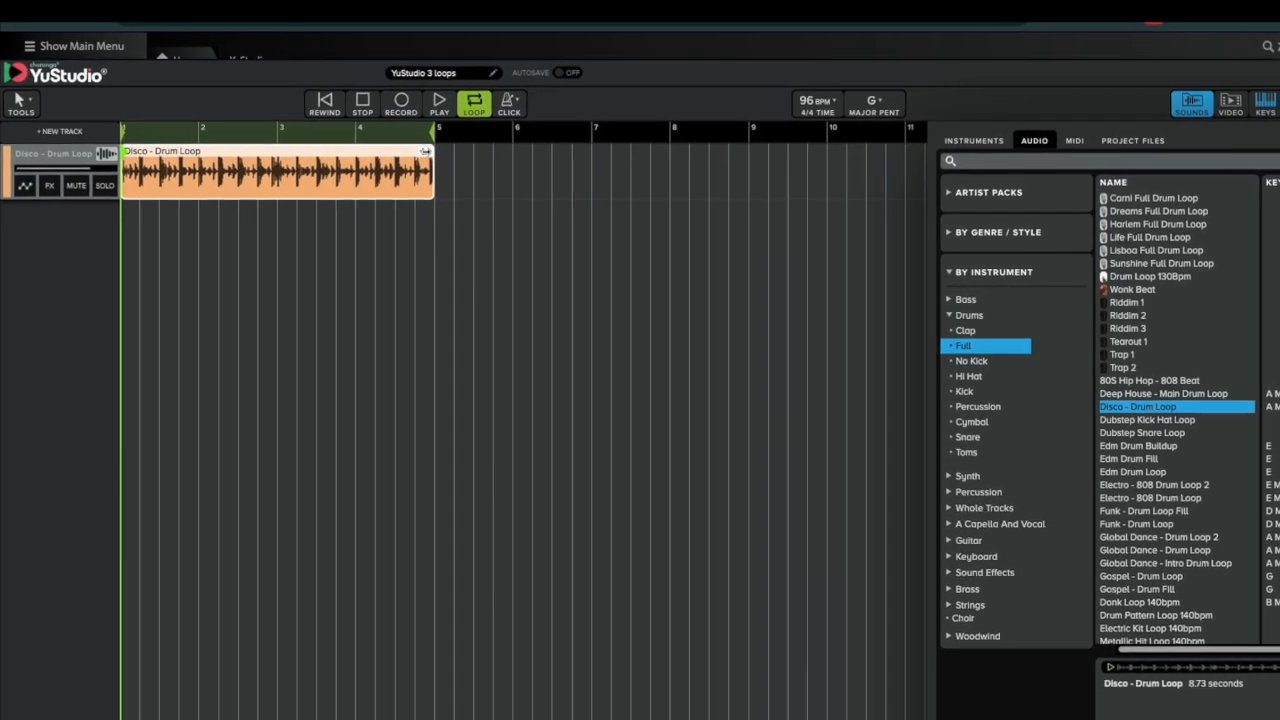
# Repeat the Disco - Drum Loop clip once from bar 5, and delete the repeated clip
pyautogui.moveTo(395, 168); pyautogui.dragTo(631, 194)
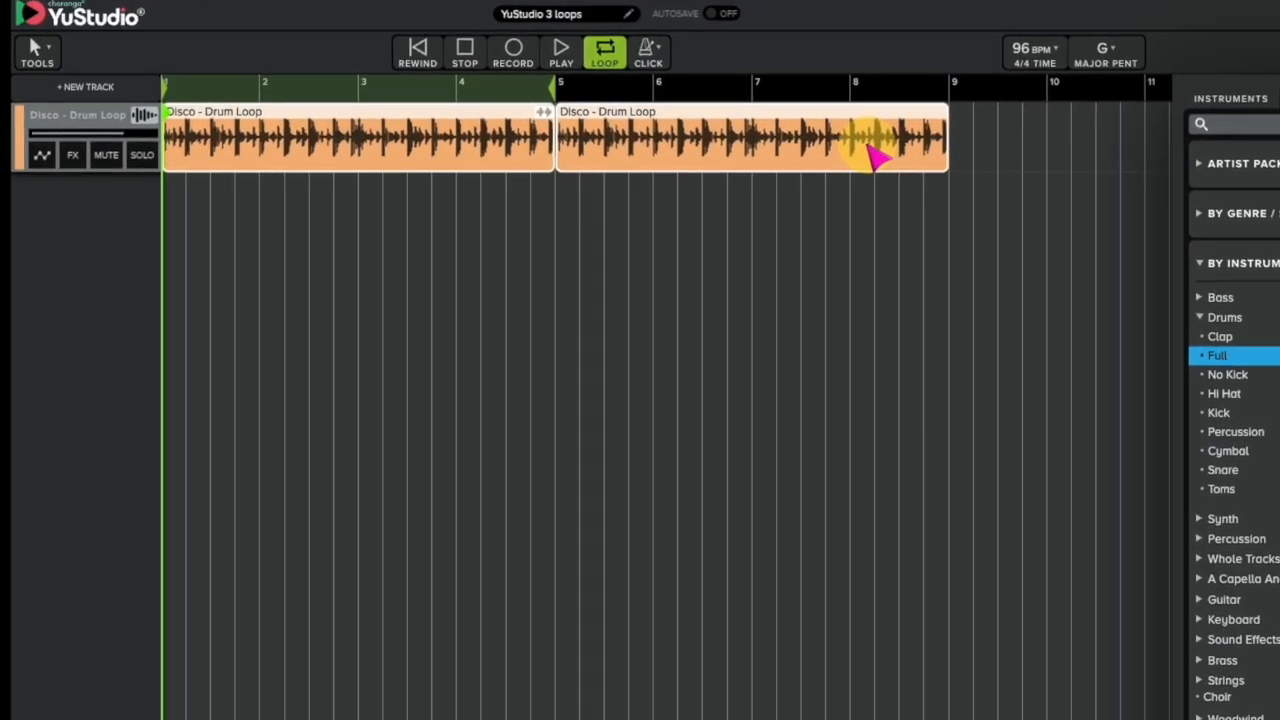
pyautogui.moveTo(558, 88)
pyautogui.mouseDown()
pyautogui.moveTo(943, 92)
pyautogui.moveTo(556, 92)
pyautogui.mouseUp()
pyautogui.click(647, 163)
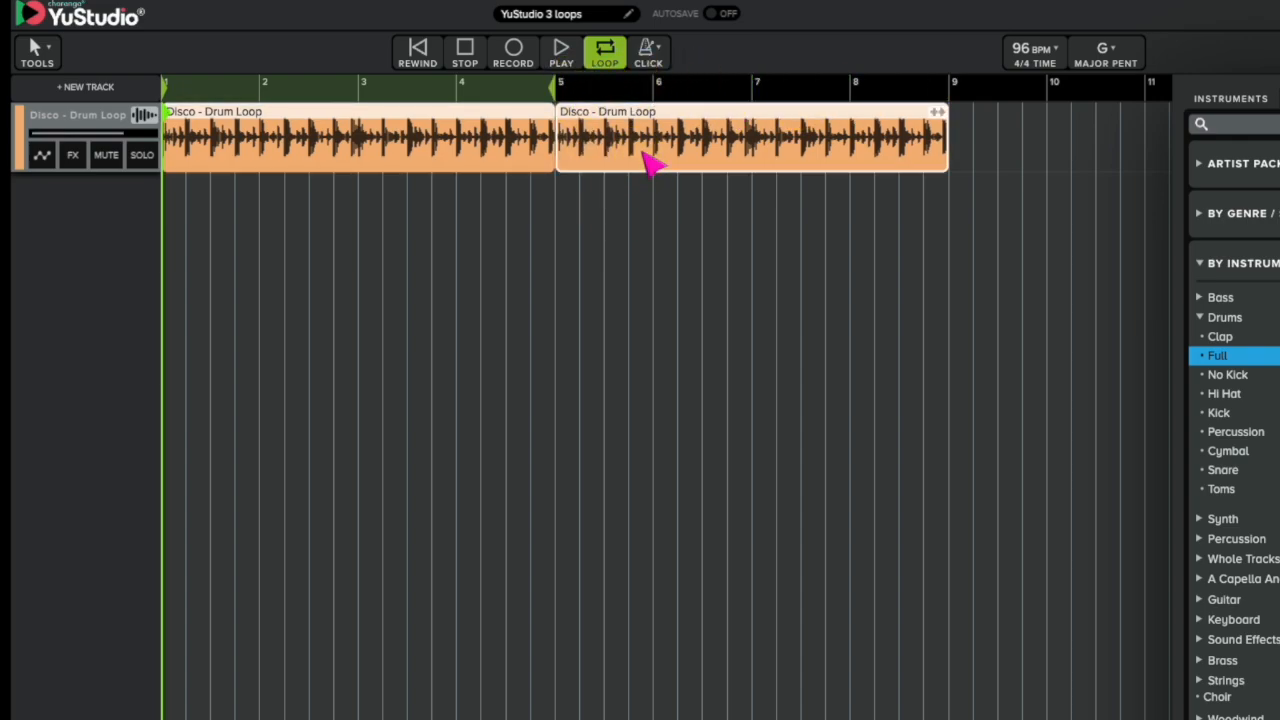
pyautogui.press('Delete')
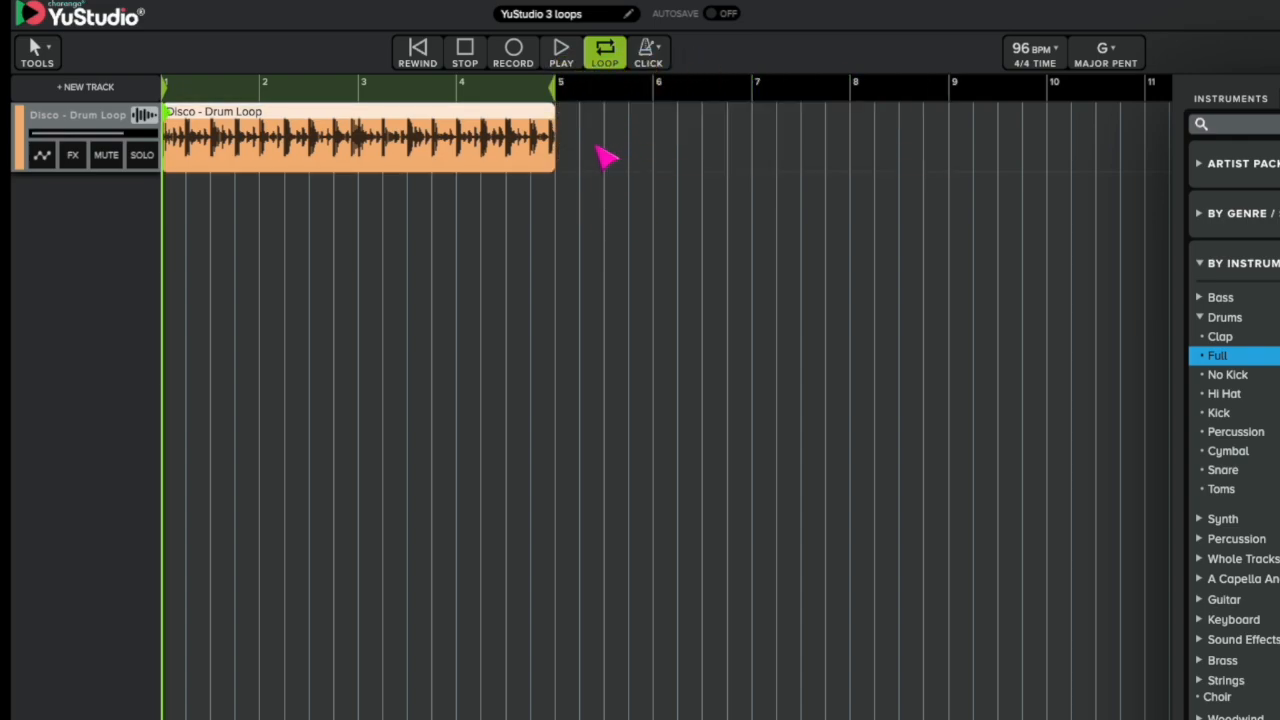
# Delete the Disco - Drum Loop track and add the same loop again on a new track at bar 1
pyautogui.click(146, 117)
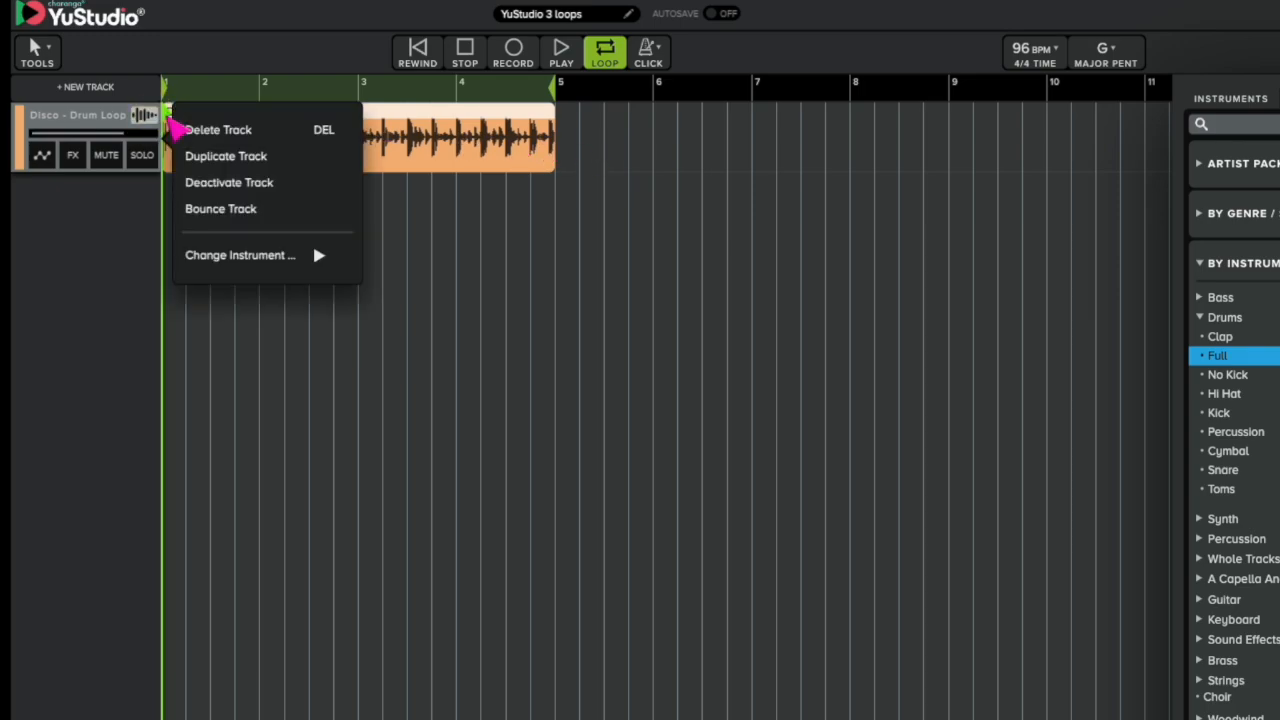
pyautogui.click(190, 130)
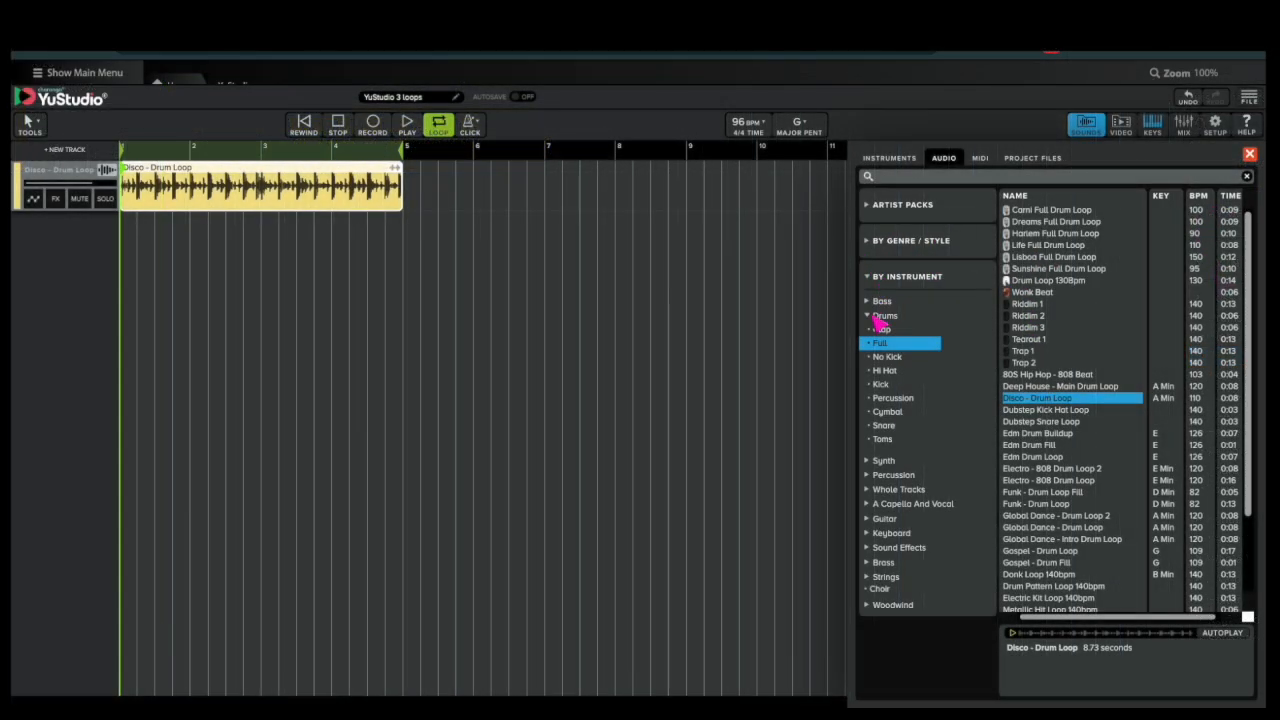
# Preview G Glide Riff from the 808 bass sounds and add it on a second track at bar 1
pyautogui.click(874, 316)
pyautogui.click(871, 302)
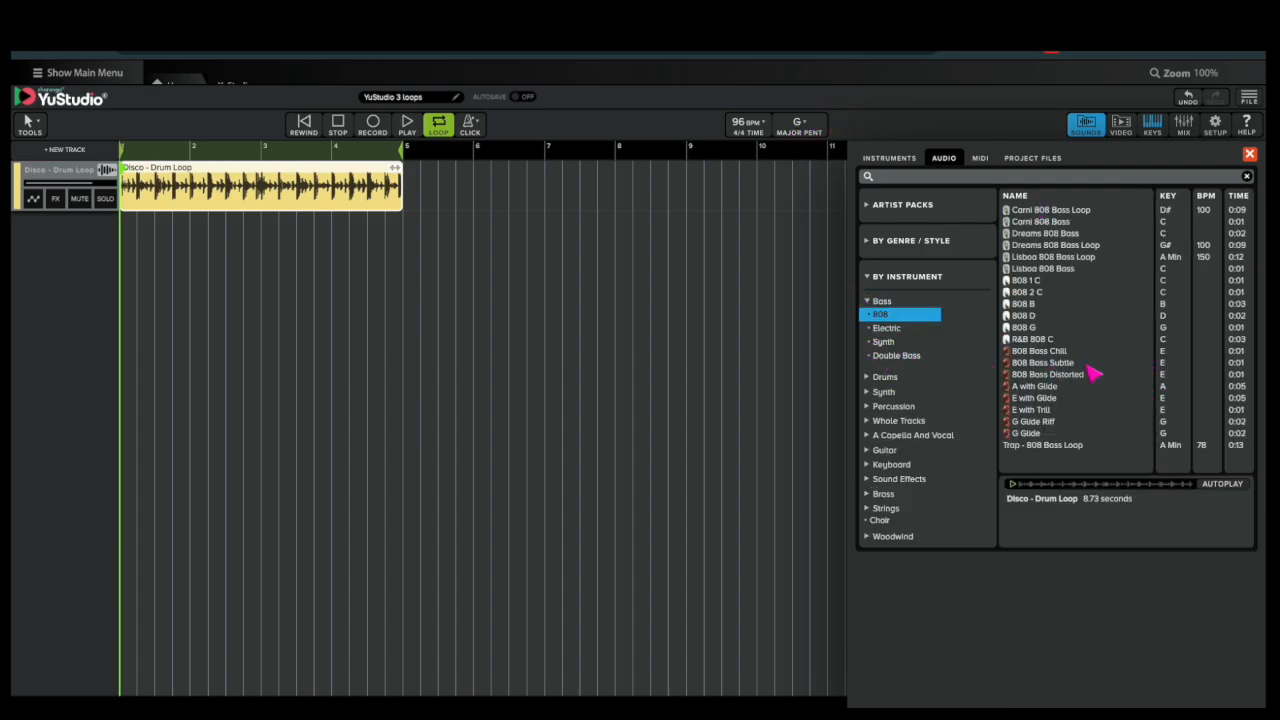
pyautogui.click(1022, 422)
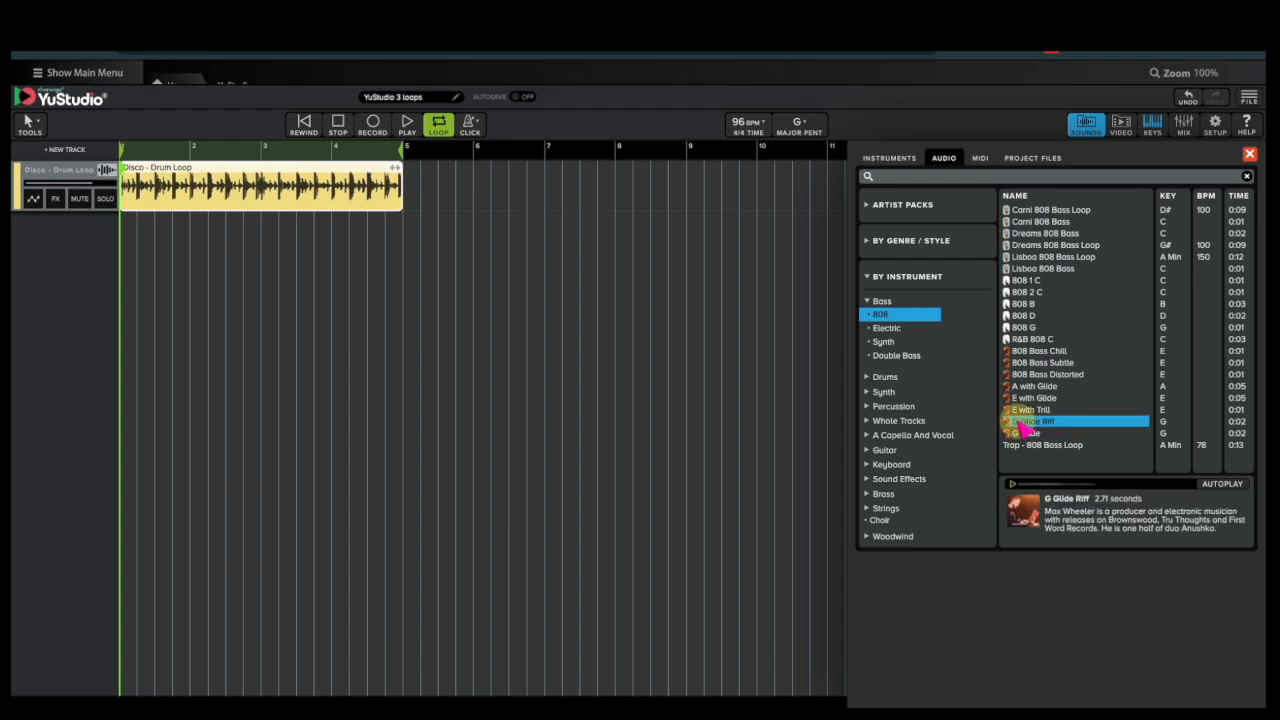
pyautogui.click(1014, 484)
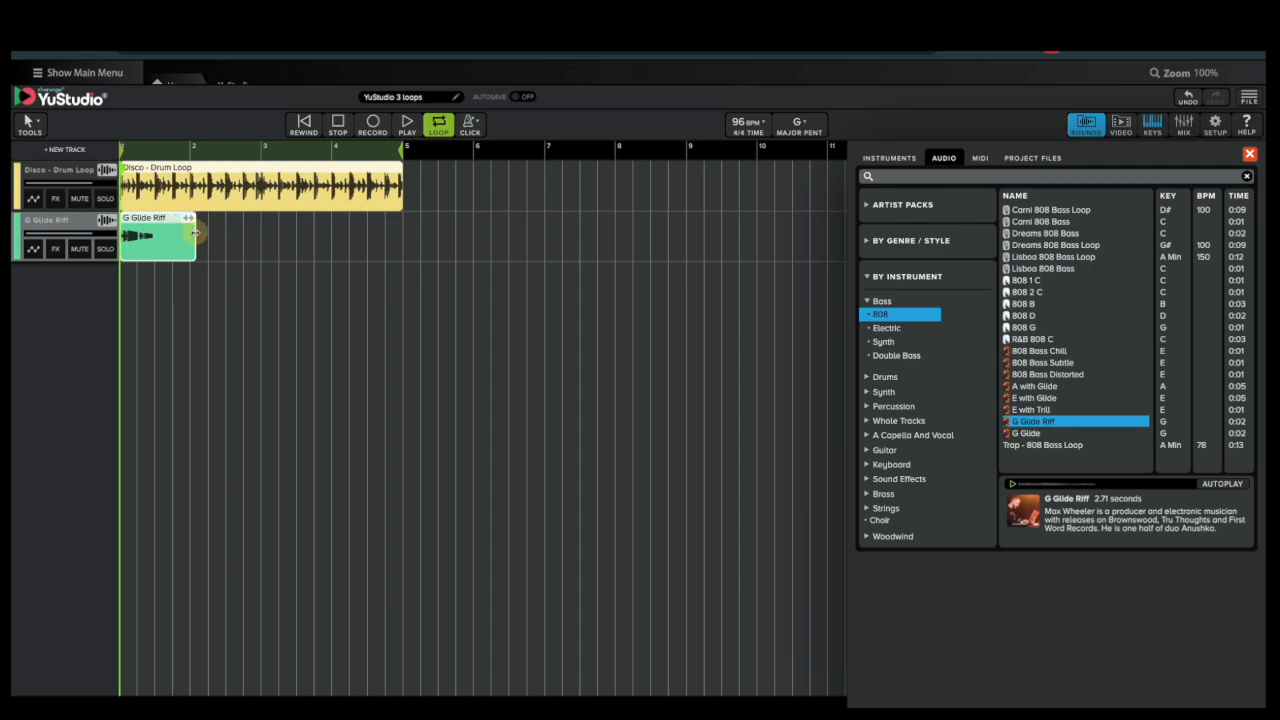
# Trim the G Glide Riff clip to exactly one bar and repeat it through the end of bar 4
pyautogui.moveTo(196, 233)
pyautogui.mouseDown()
pyautogui.moveTo(214, 233)
pyautogui.moveTo(187, 233)
pyautogui.mouseUp()
pyautogui.moveTo(185, 217); pyautogui.dragTo(385, 234)
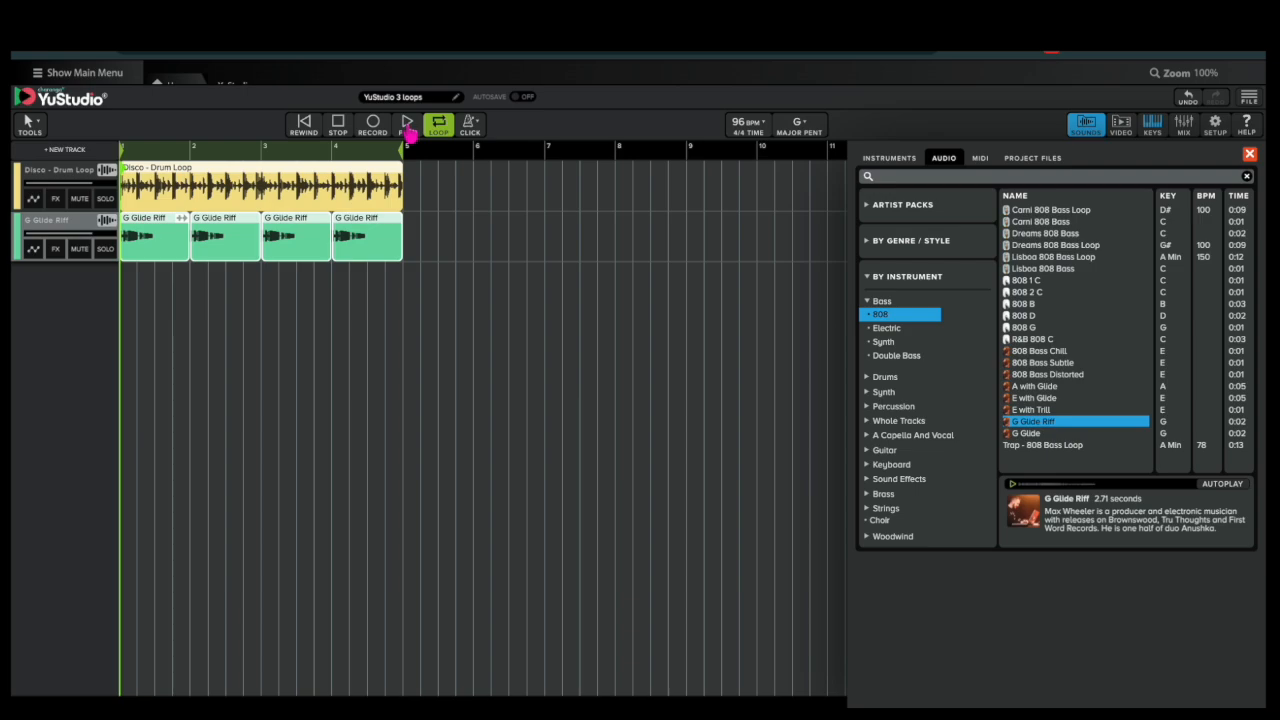
# Play both tracks to check the balance, stop playback, and lower the volume of the Disco - Drum Loop track
pyautogui.click(407, 124)
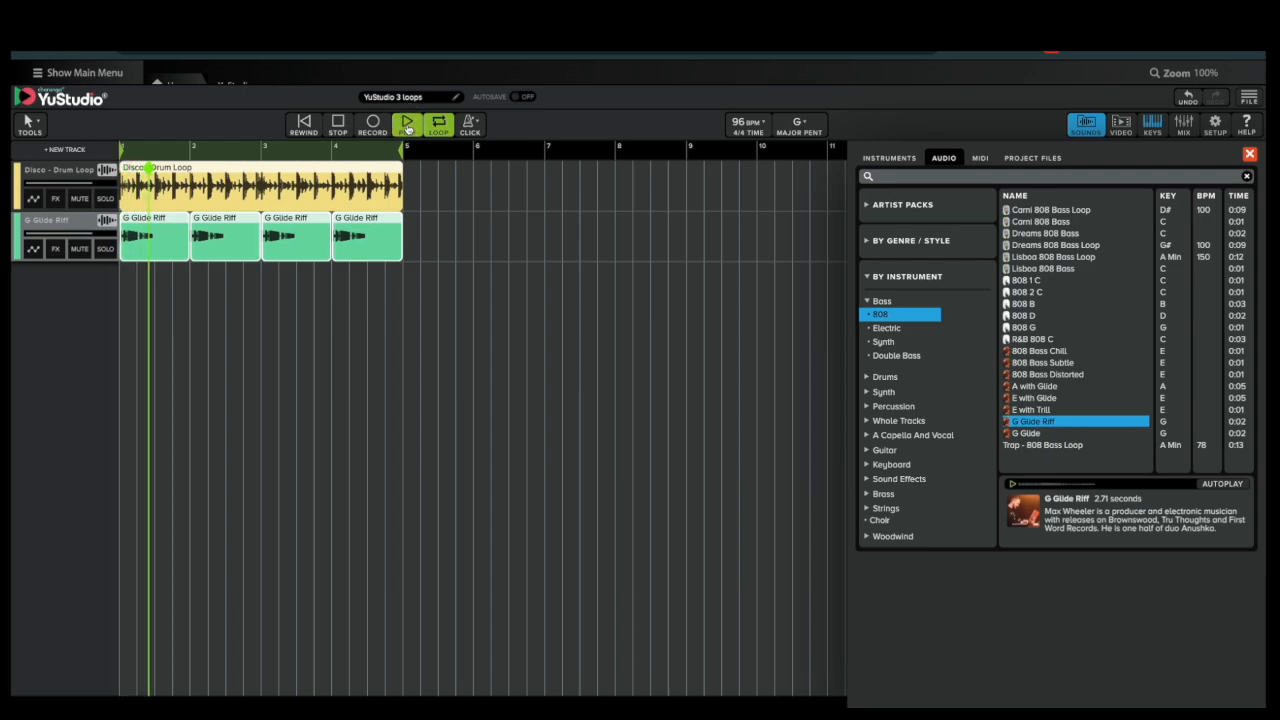
pyautogui.click(338, 124)
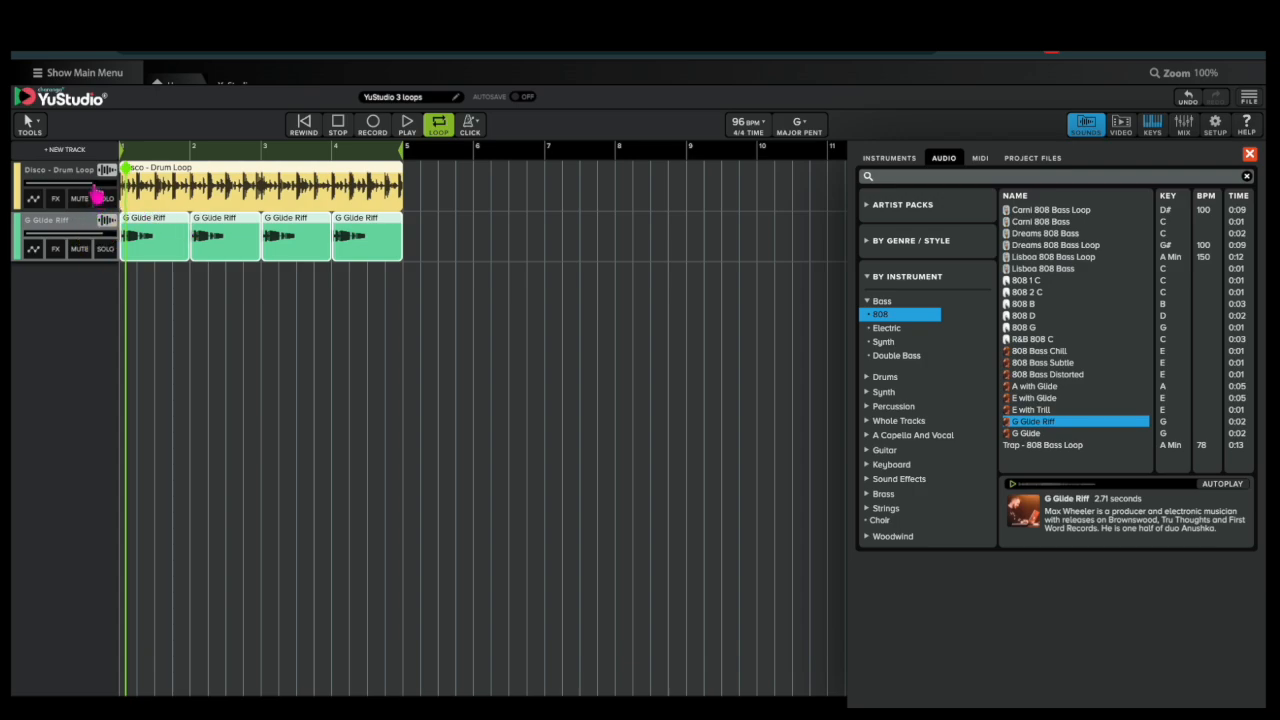
pyautogui.moveTo(92, 184); pyautogui.dragTo(77, 191)
# Delete the G Glide Riff clips in bars 2 and 4, and play the arrangement from the start
pyautogui.click(229, 249)
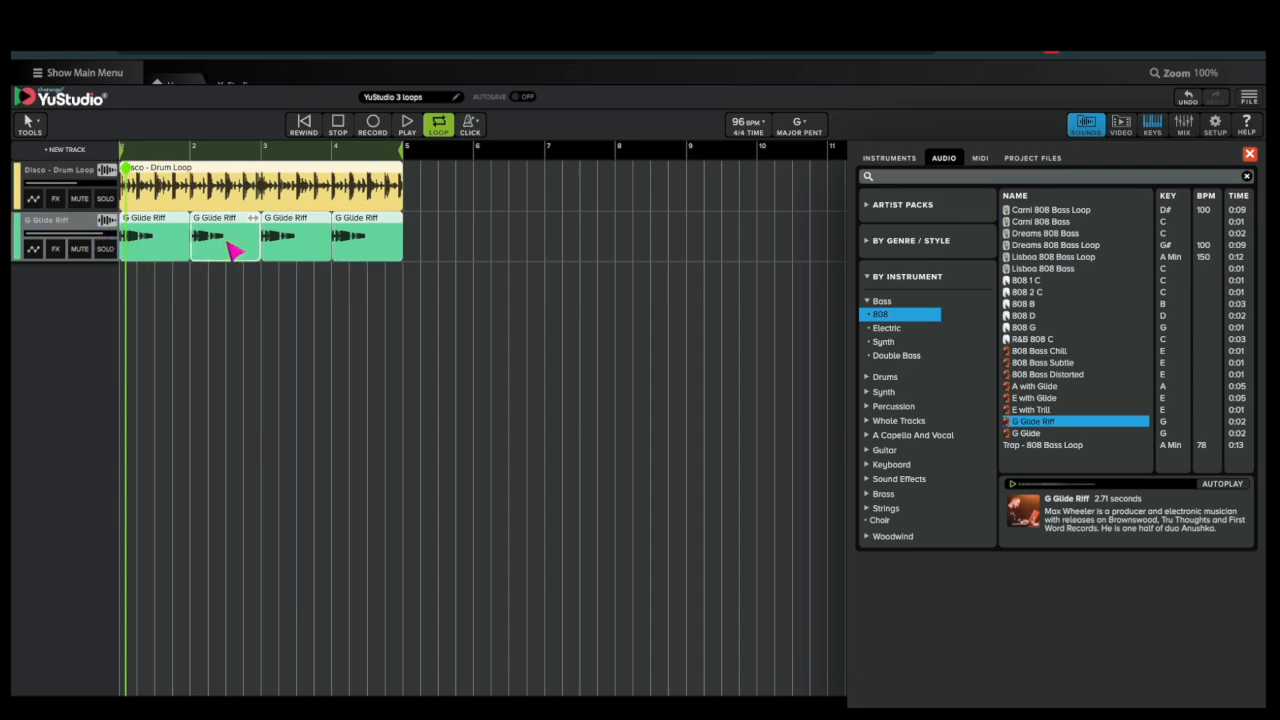
pyautogui.press('Delete')
pyautogui.click(381, 250)
pyautogui.press('Delete')
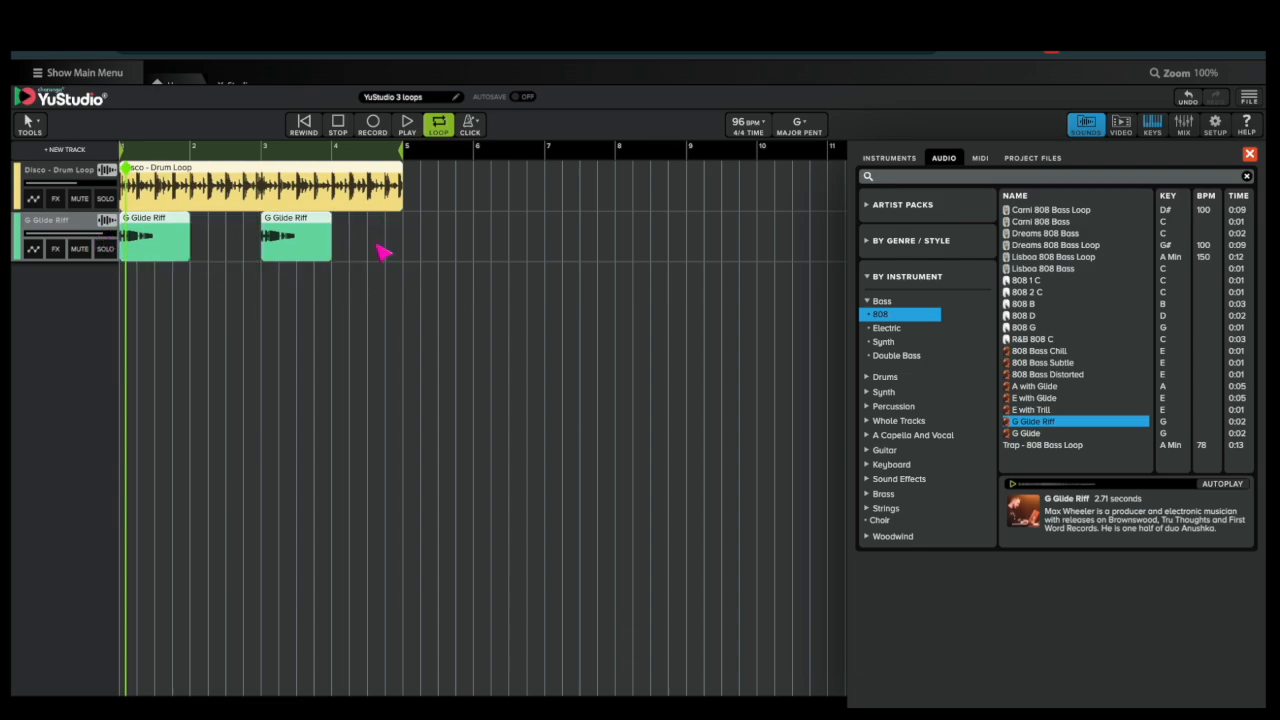
pyautogui.click(120, 161)
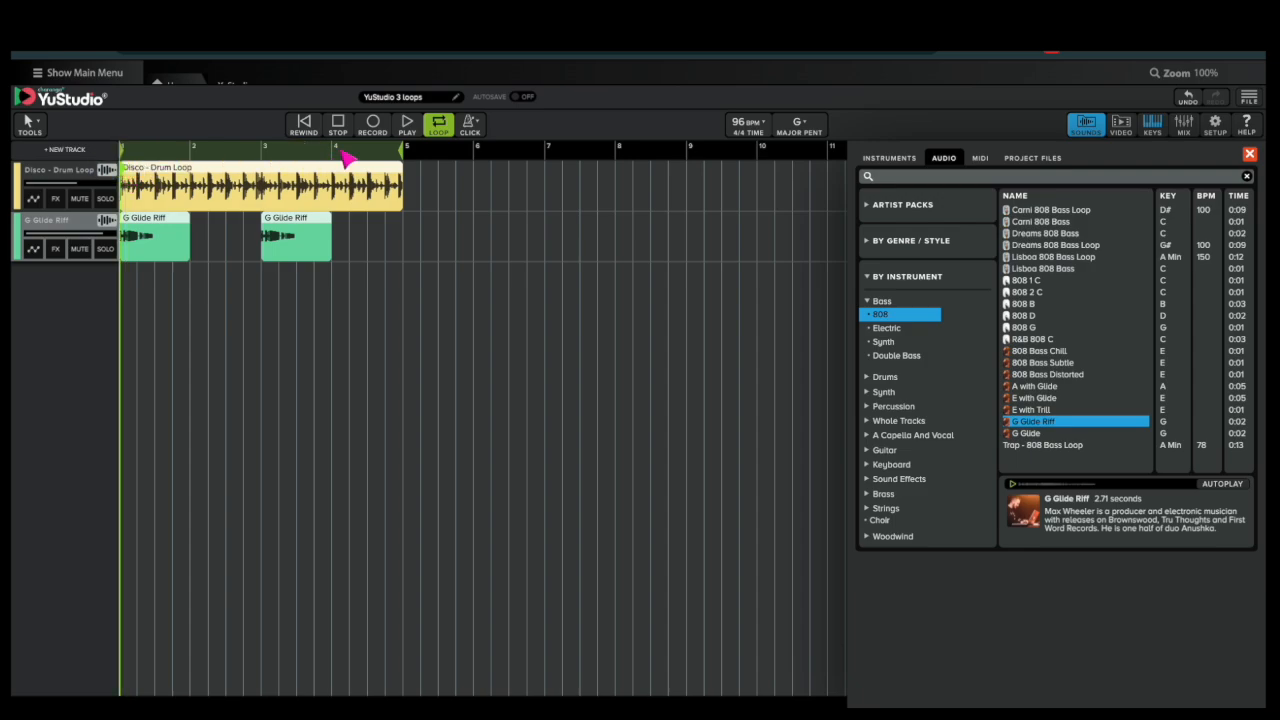
pyautogui.click(404, 120)
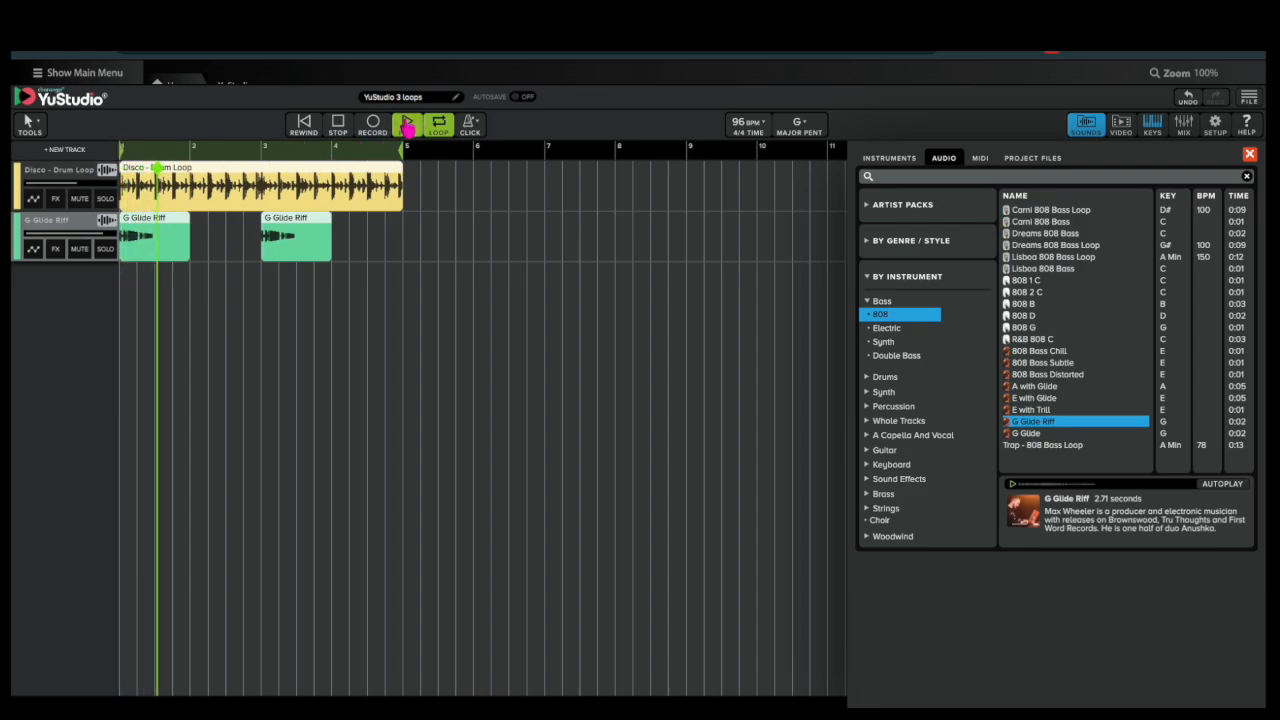
# Raise the Disco - Drum Loop track's volume slightly during playback, stop, and return to the start
pyautogui.moveTo(75, 184); pyautogui.dragTo(87, 187)
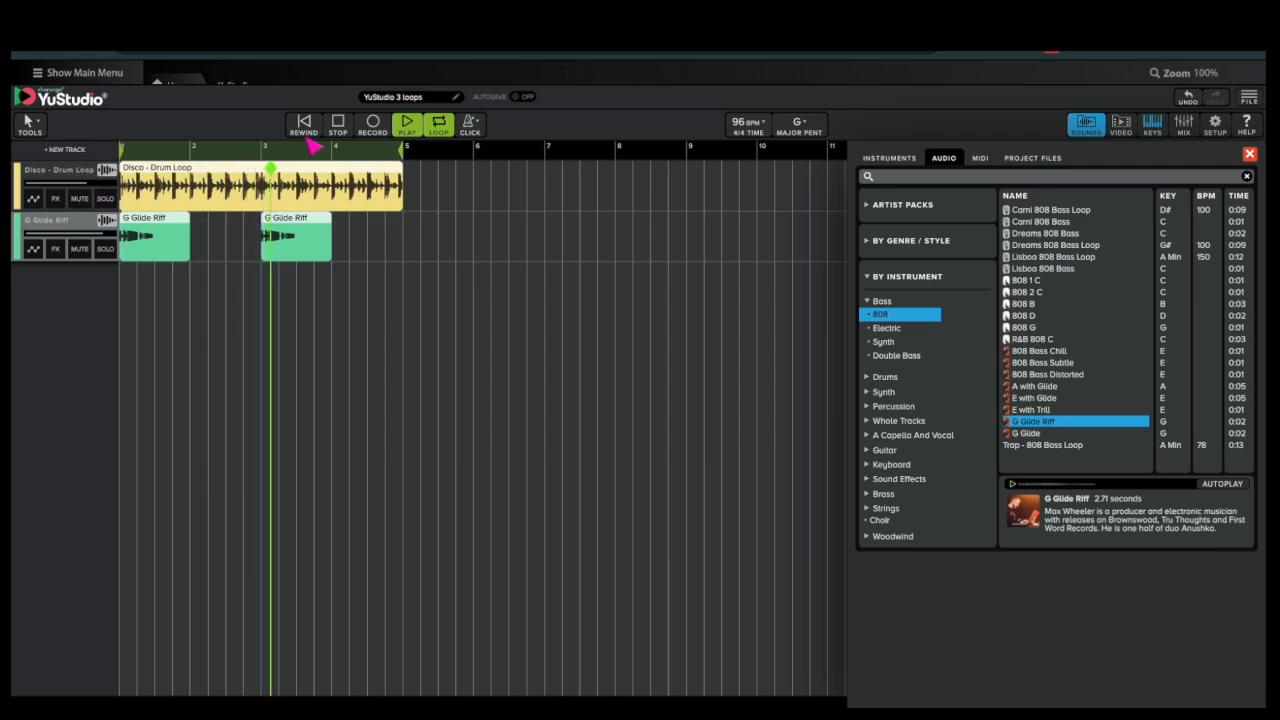
pyautogui.click(339, 123)
pyautogui.click(303, 130)
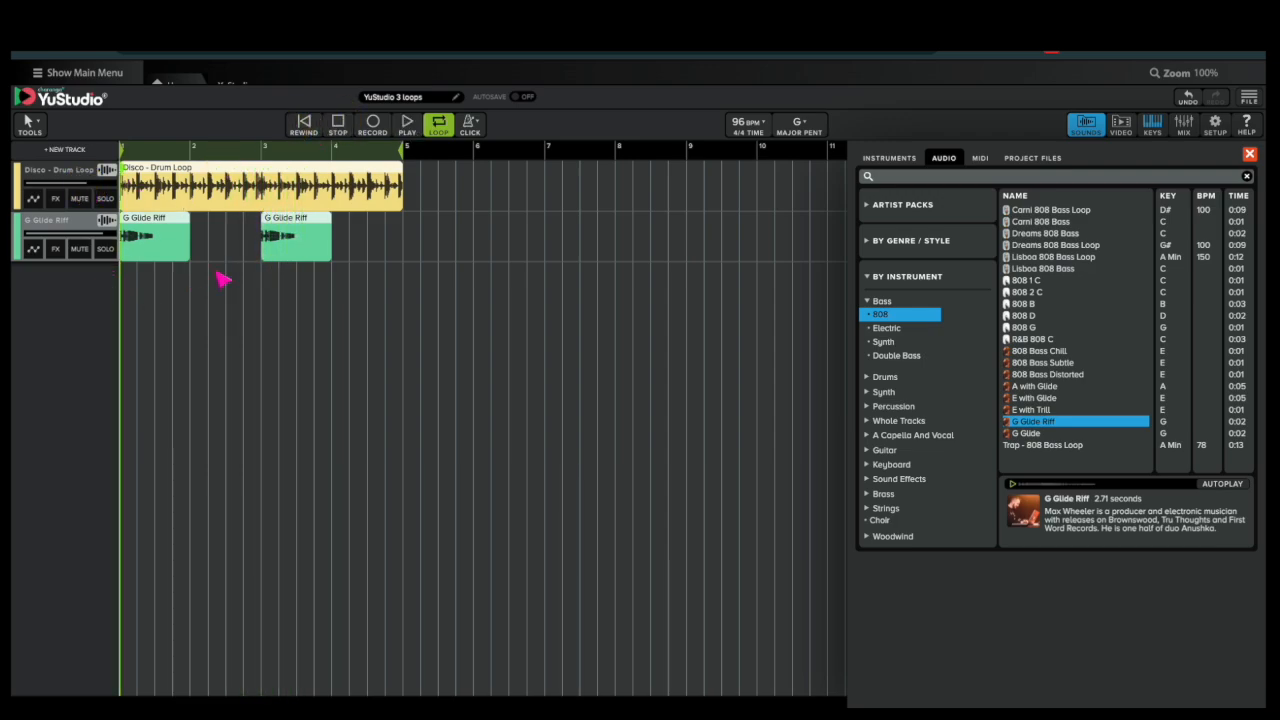
# Browse the synth sounds, preview the Harlem Lead in C among the leads, and add it on a third track at bar 2
pyautogui.click(878, 301)
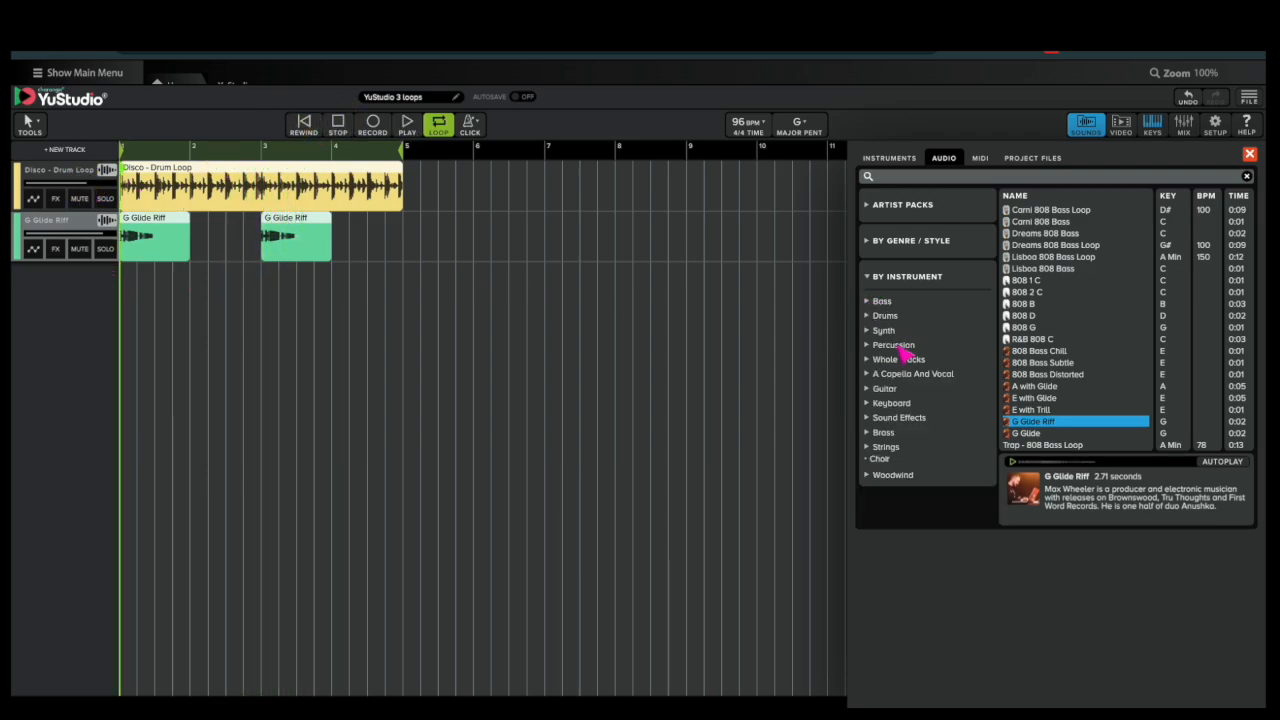
pyautogui.click(884, 333)
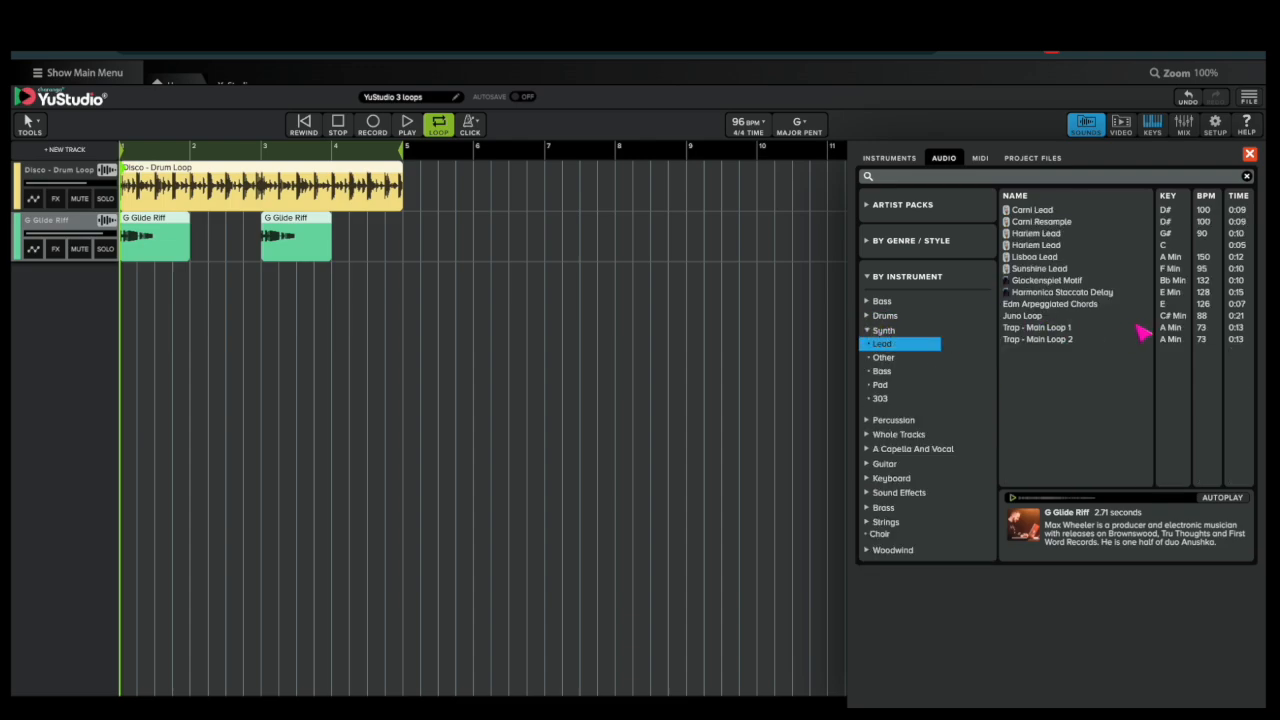
pyautogui.click(886, 359)
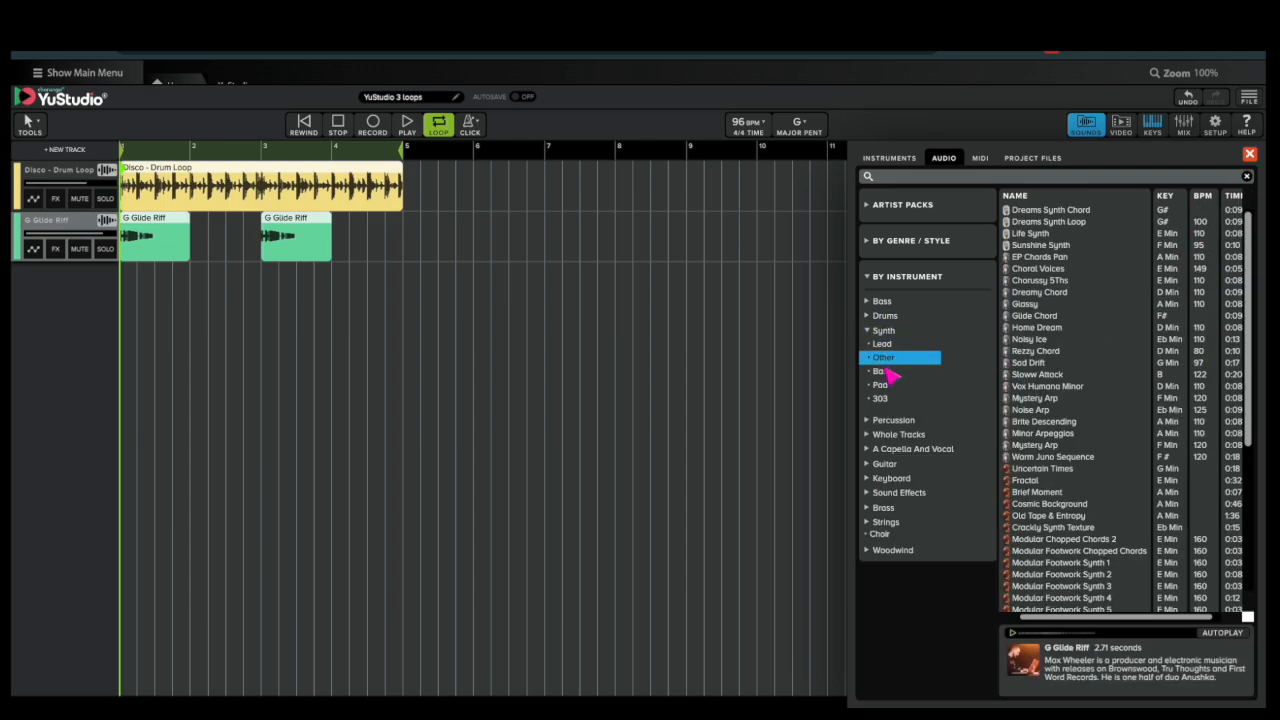
pyautogui.click(884, 385)
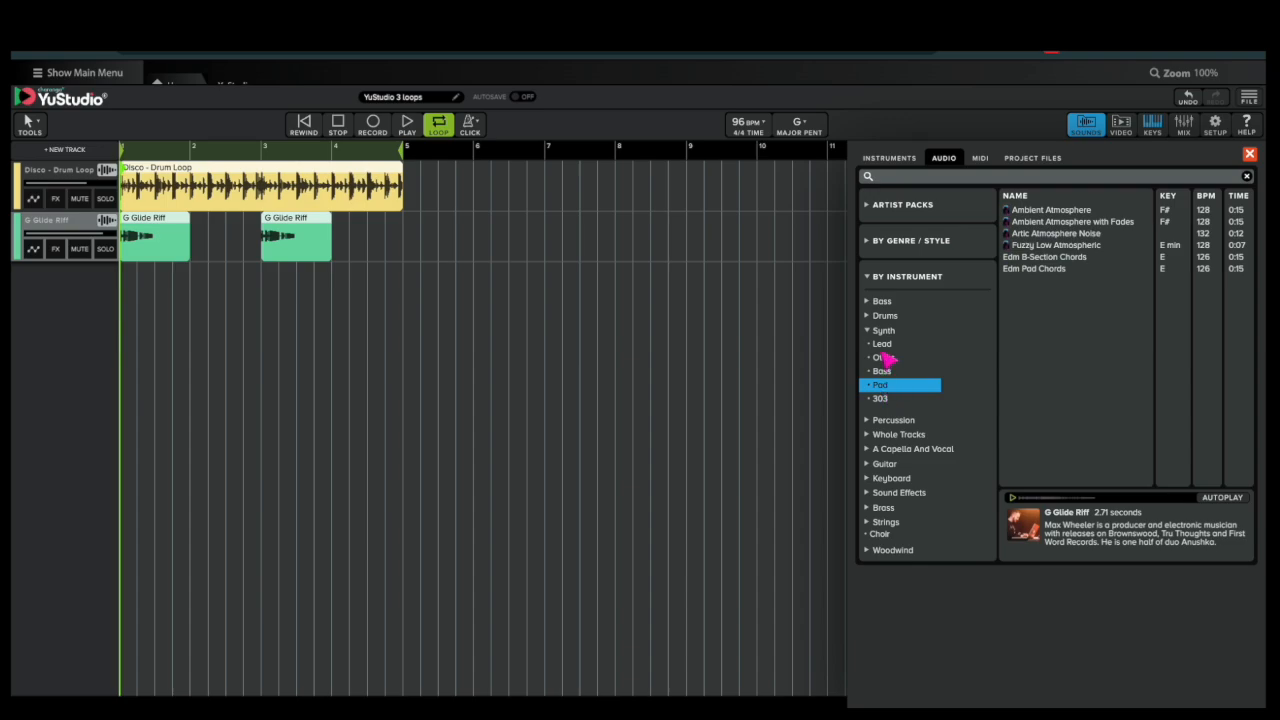
pyautogui.click(883, 344)
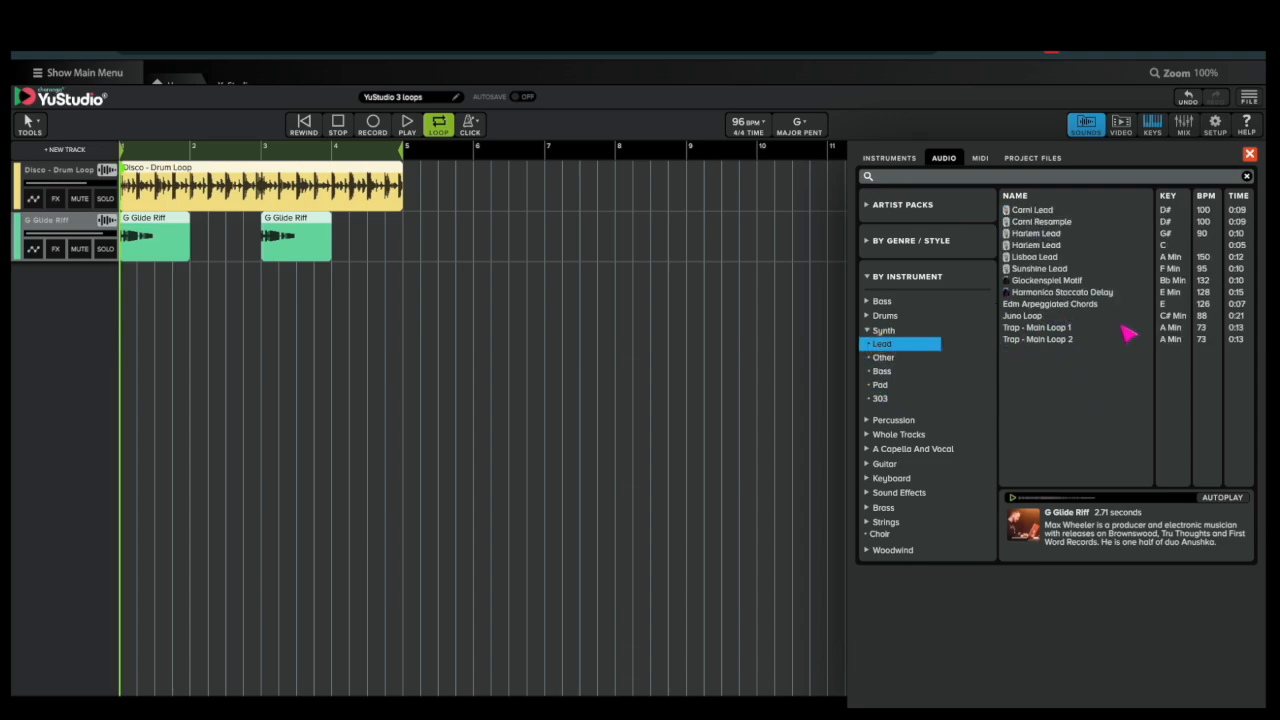
pyautogui.click(1036, 245)
pyautogui.doubleClick(1036, 245)
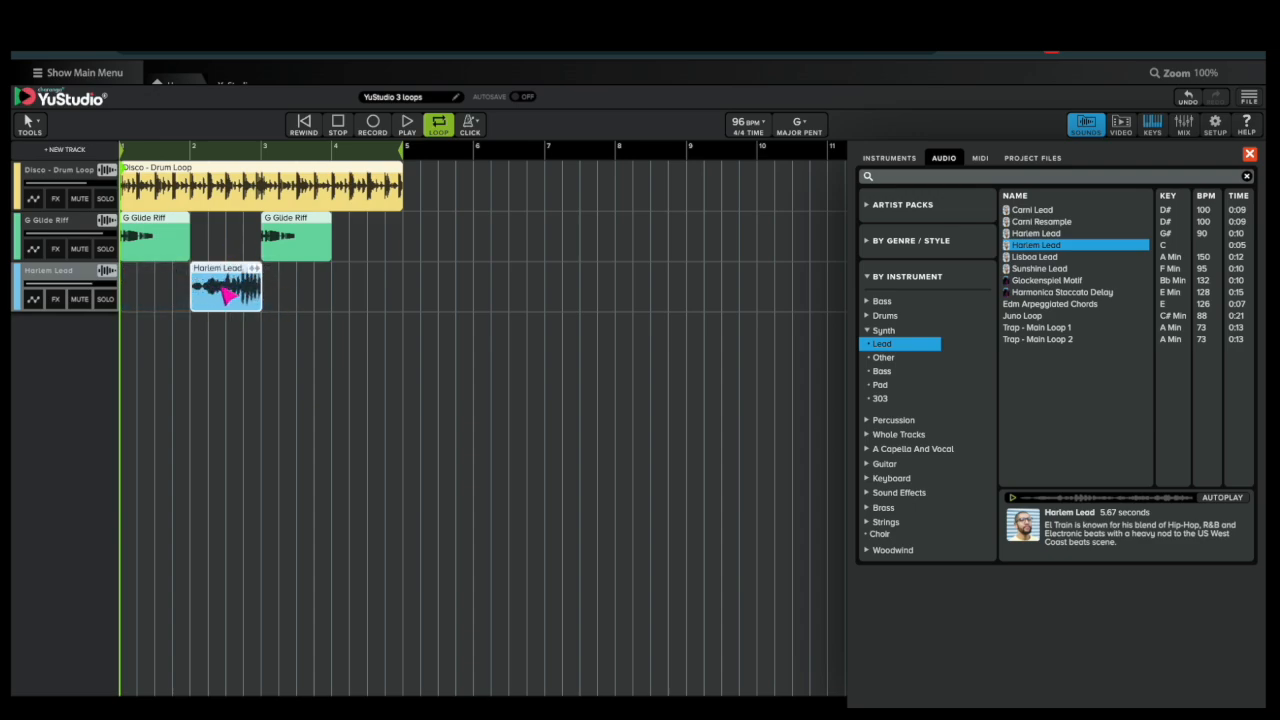
# Transpose the Harlem Lead clip by -5 semitones and extend it to span from the middle of bar 1 to the middle of bar 4
pyautogui.click(221, 287)
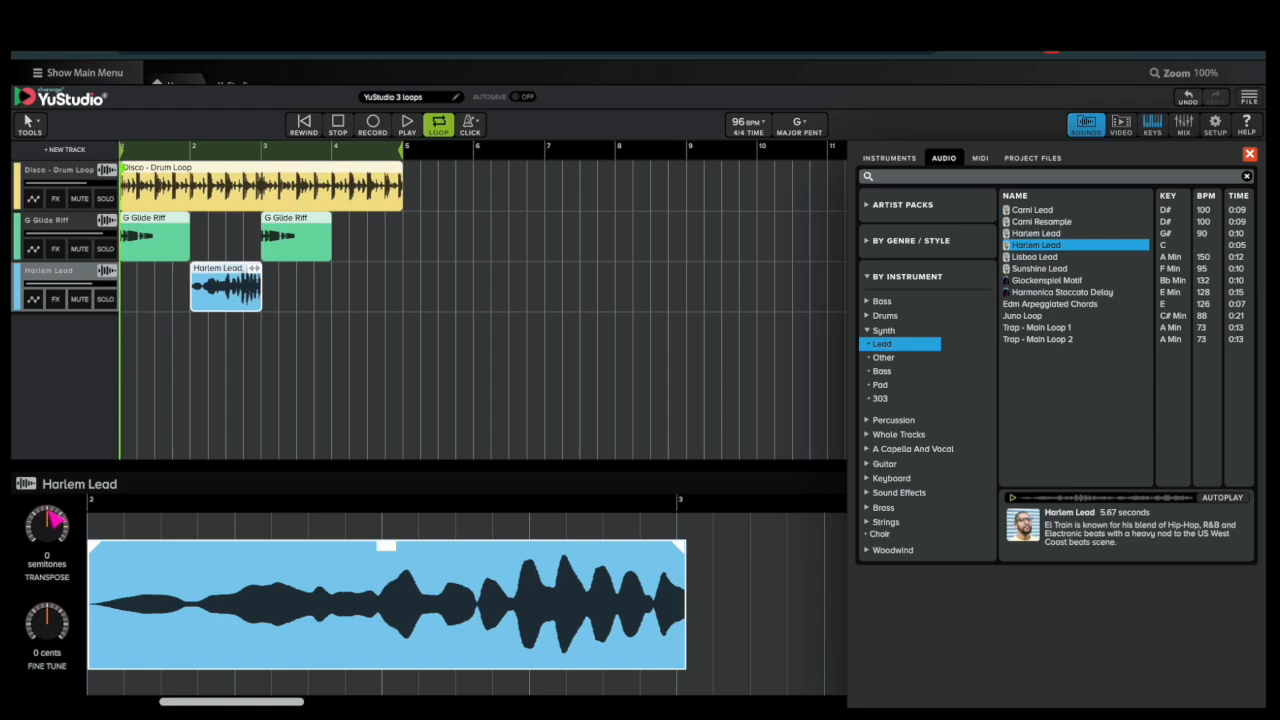
pyautogui.moveTo(55, 518); pyautogui.dragTo(42, 521)
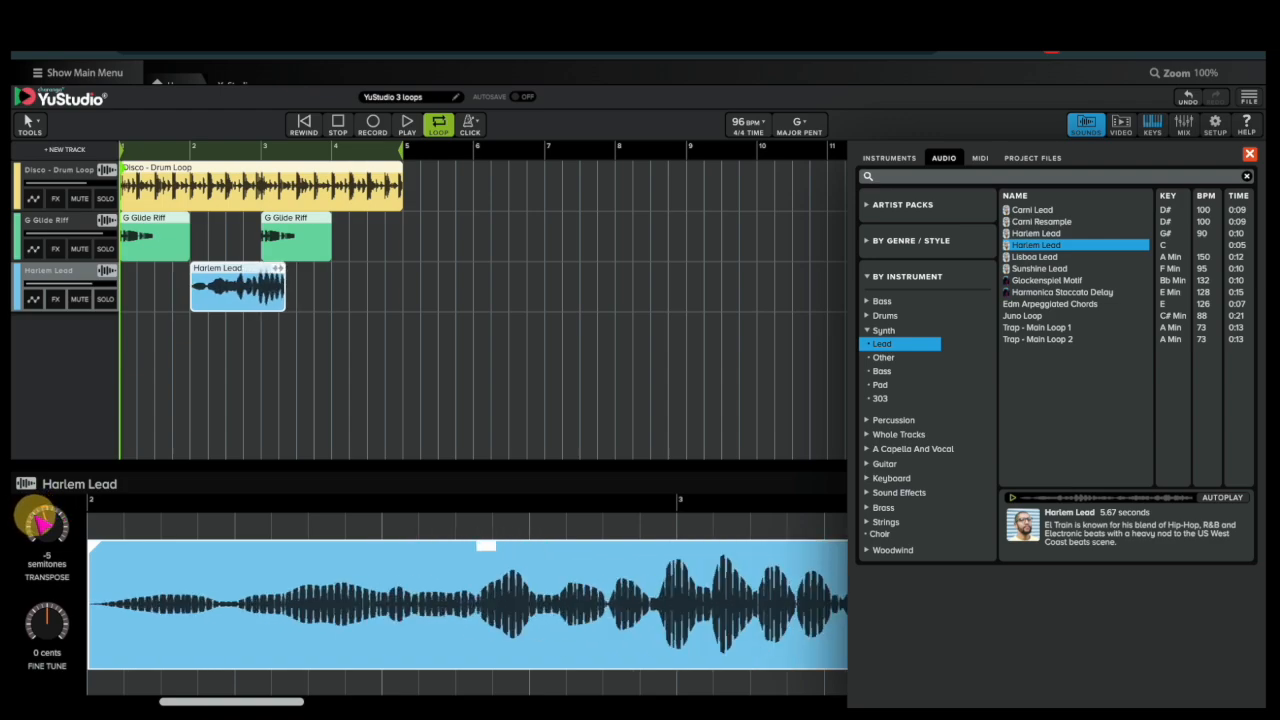
pyautogui.click(258, 287)
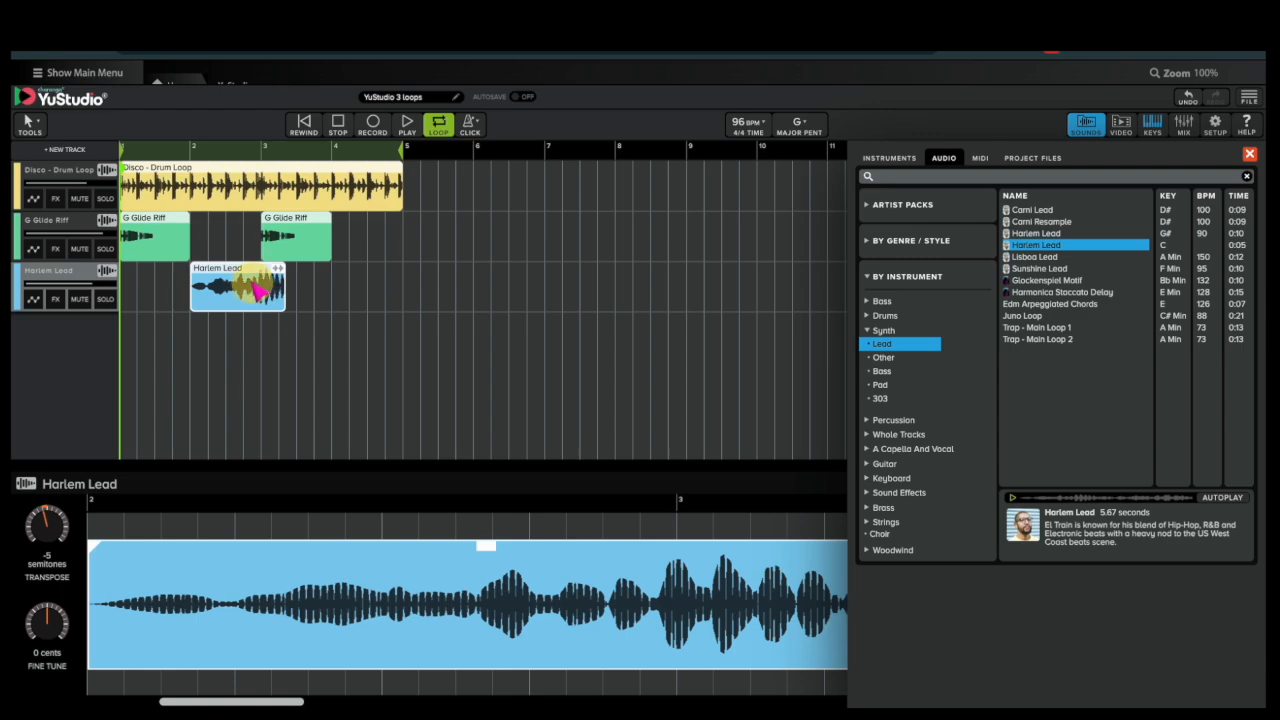
pyautogui.moveTo(256, 286); pyautogui.dragTo(298, 290)
pyautogui.moveTo(298, 290); pyautogui.dragTo(320, 289)
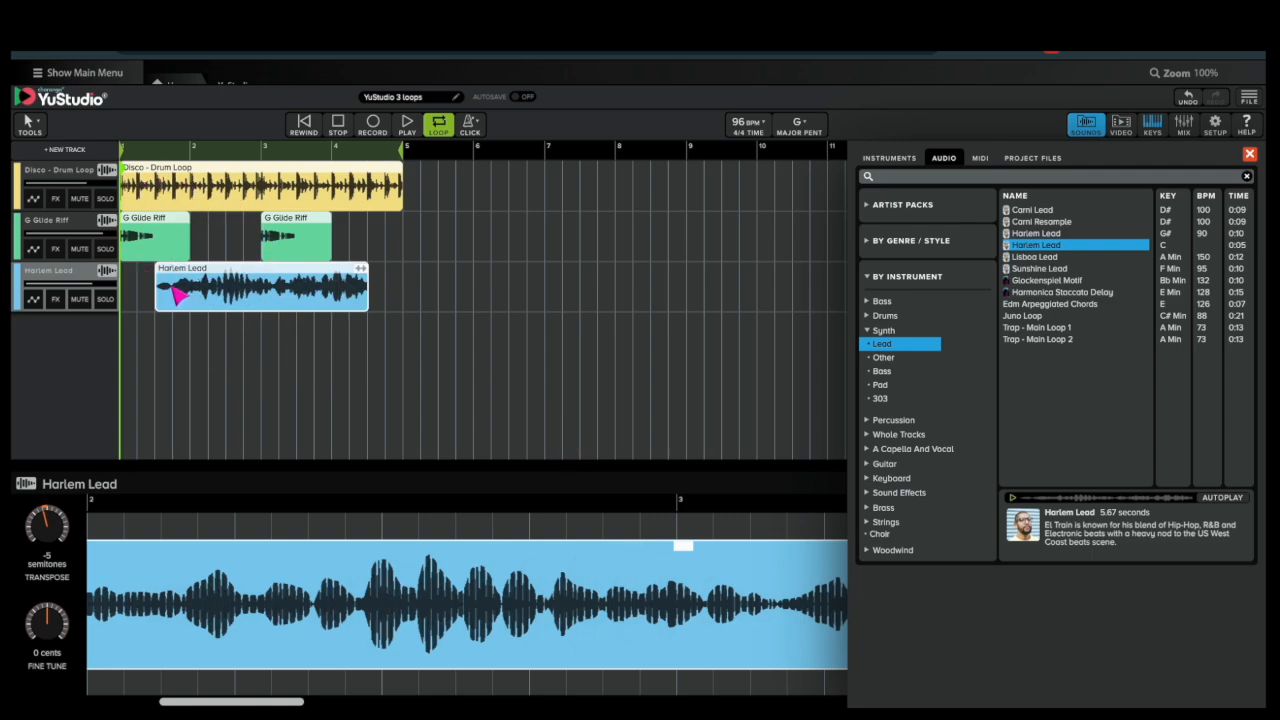
pyautogui.click(127, 286)
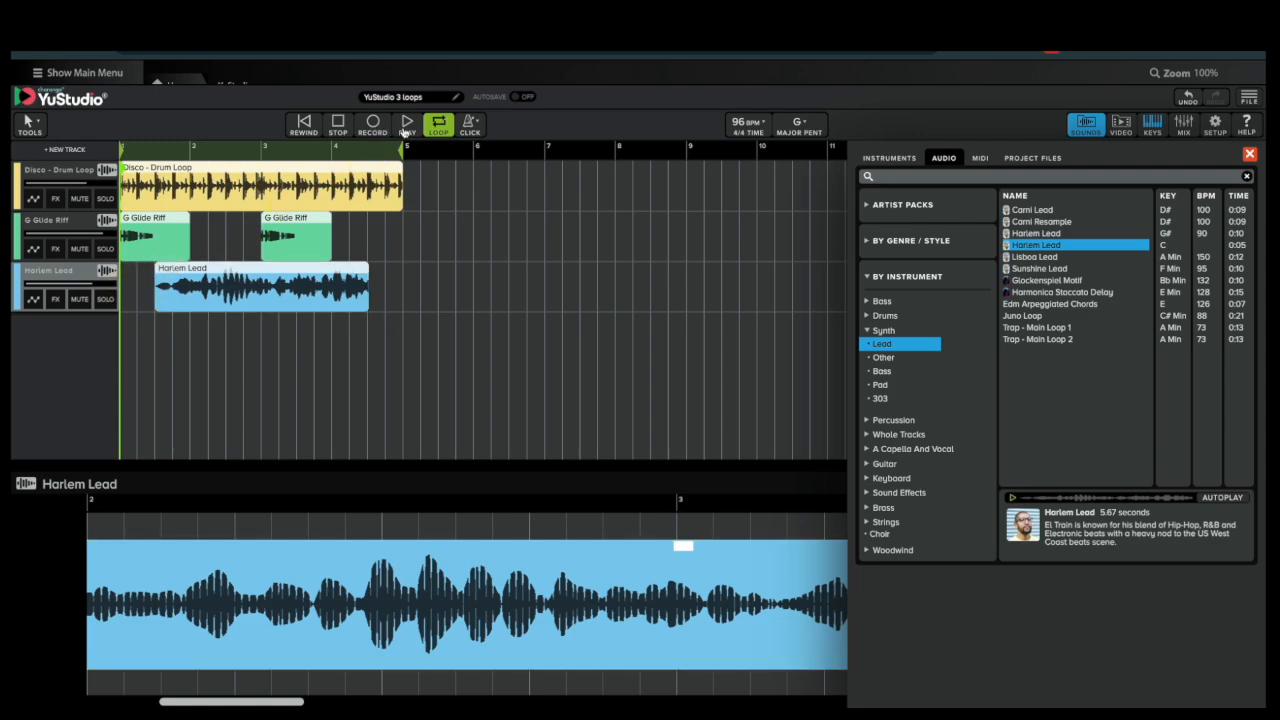
# Play the three tracks together, stop playback, and close the sound library and the clip editor
pyautogui.click(408, 124)
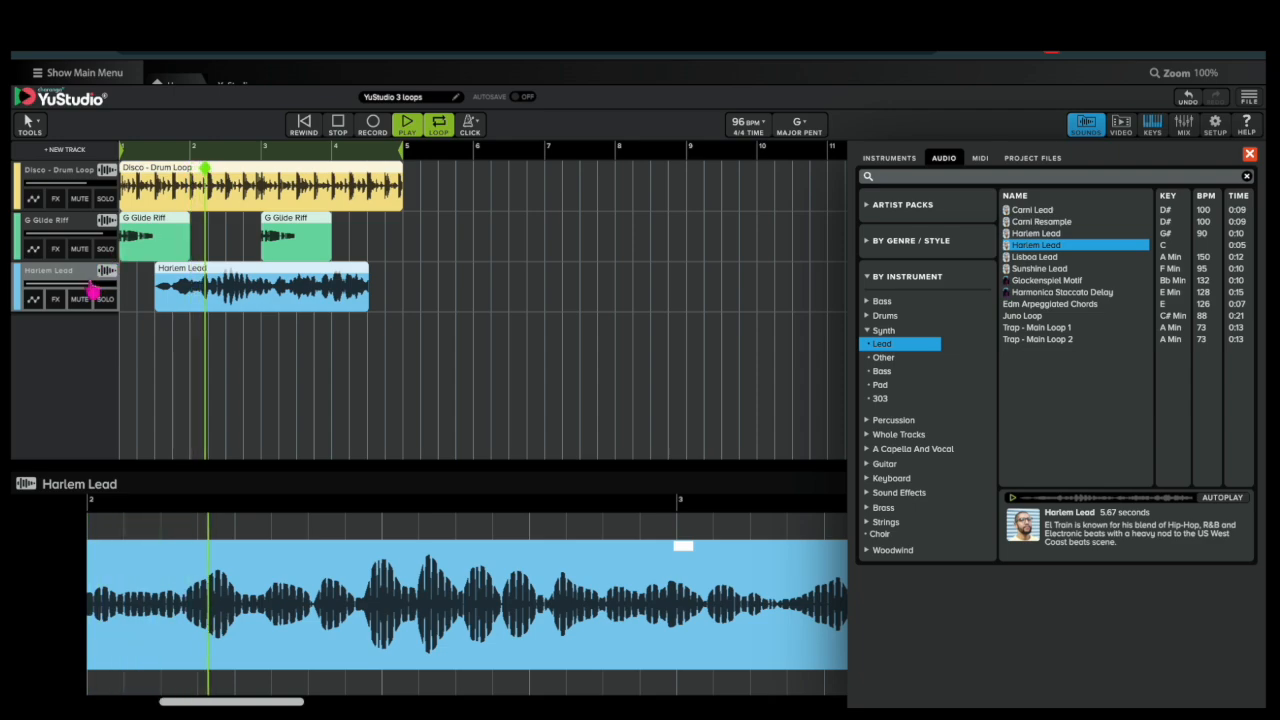
pyautogui.click(338, 124)
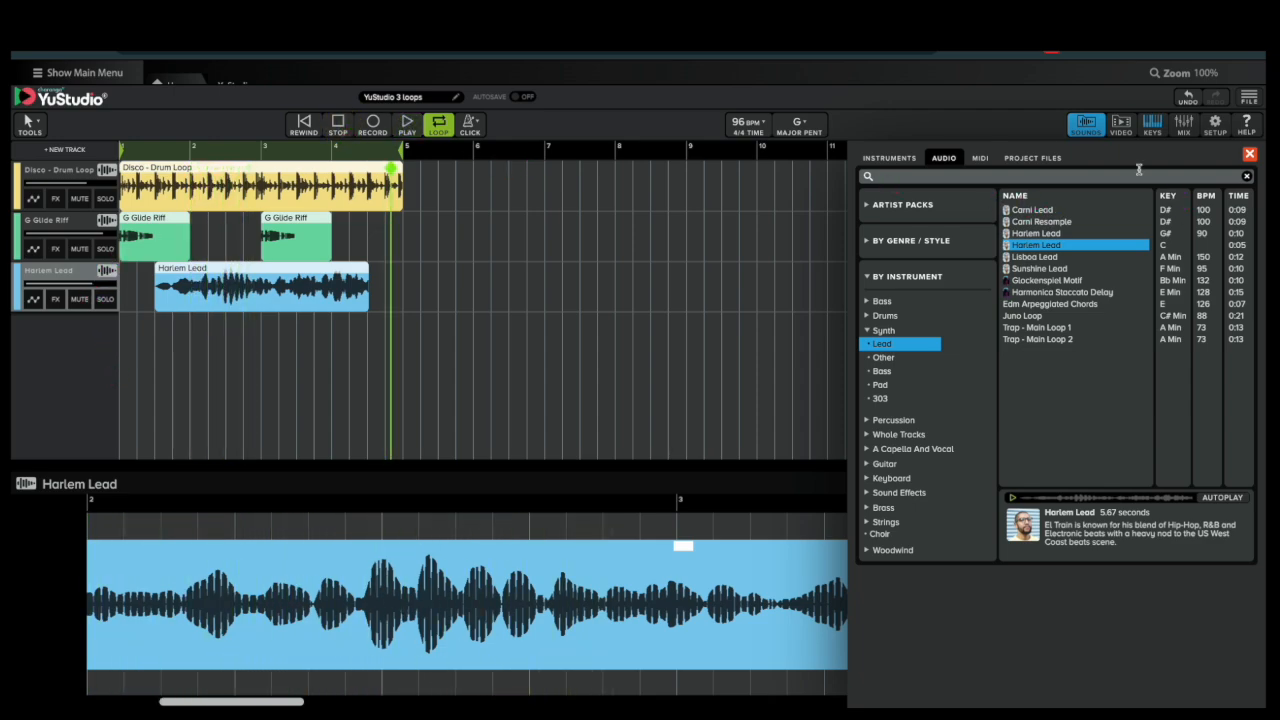
pyautogui.click(1249, 155)
pyautogui.click(1251, 480)
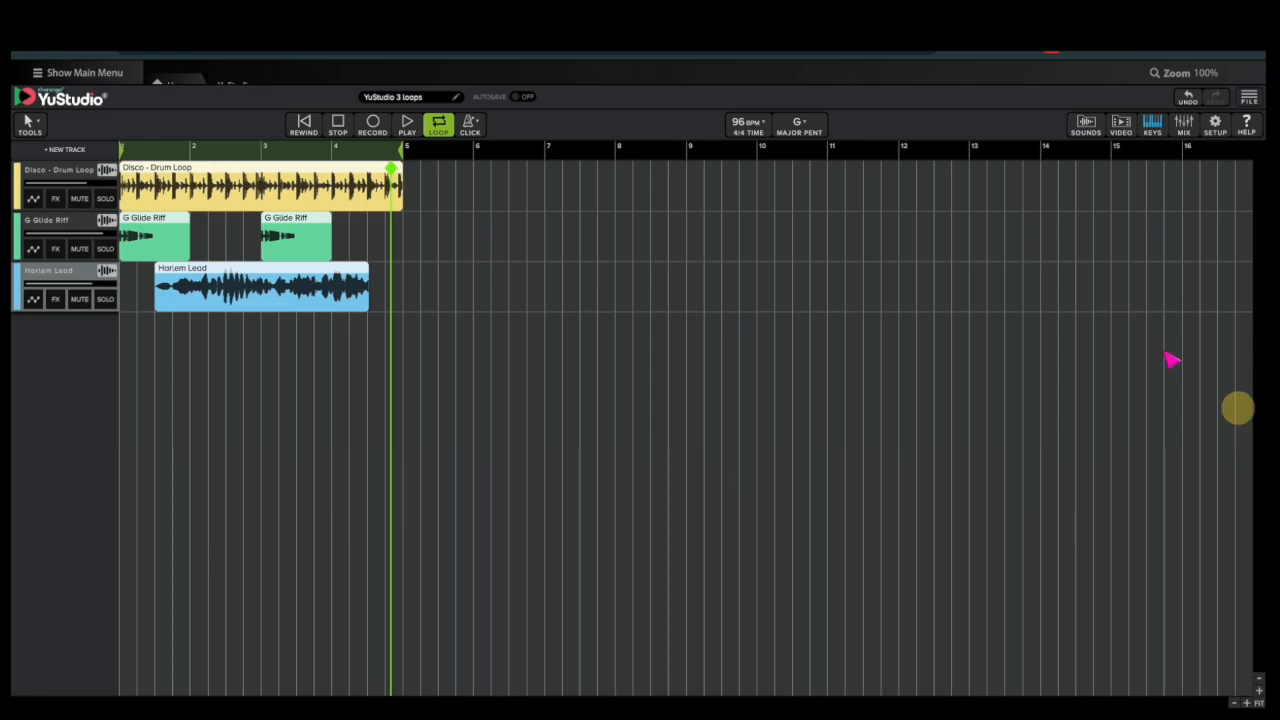
# Show the volume automation of the Harlem Lead track and return the playhead to the start
pyautogui.click(33, 302)
pyautogui.click(157, 155)
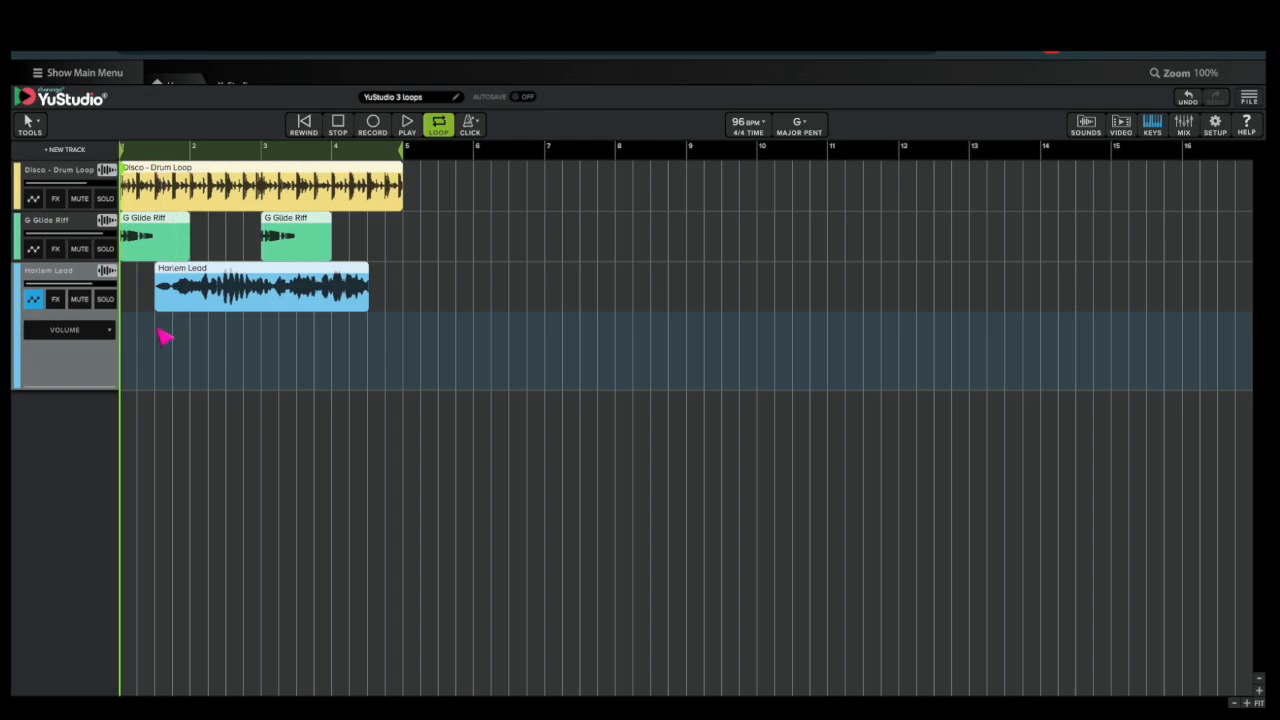
pyautogui.click(108, 332)
pyautogui.click(108, 331)
# Shape the Harlem Lead volume curve to drop to silence at bar 1 beat 4 and rise to full by bar 4 beat 4, and audition it
pyautogui.click(156, 322)
pyautogui.moveTo(171, 329); pyautogui.dragTo(172, 390)
pyautogui.moveTo(268, 392); pyautogui.dragTo(278, 335)
pyautogui.moveTo(367, 335); pyautogui.dragTo(367, 337)
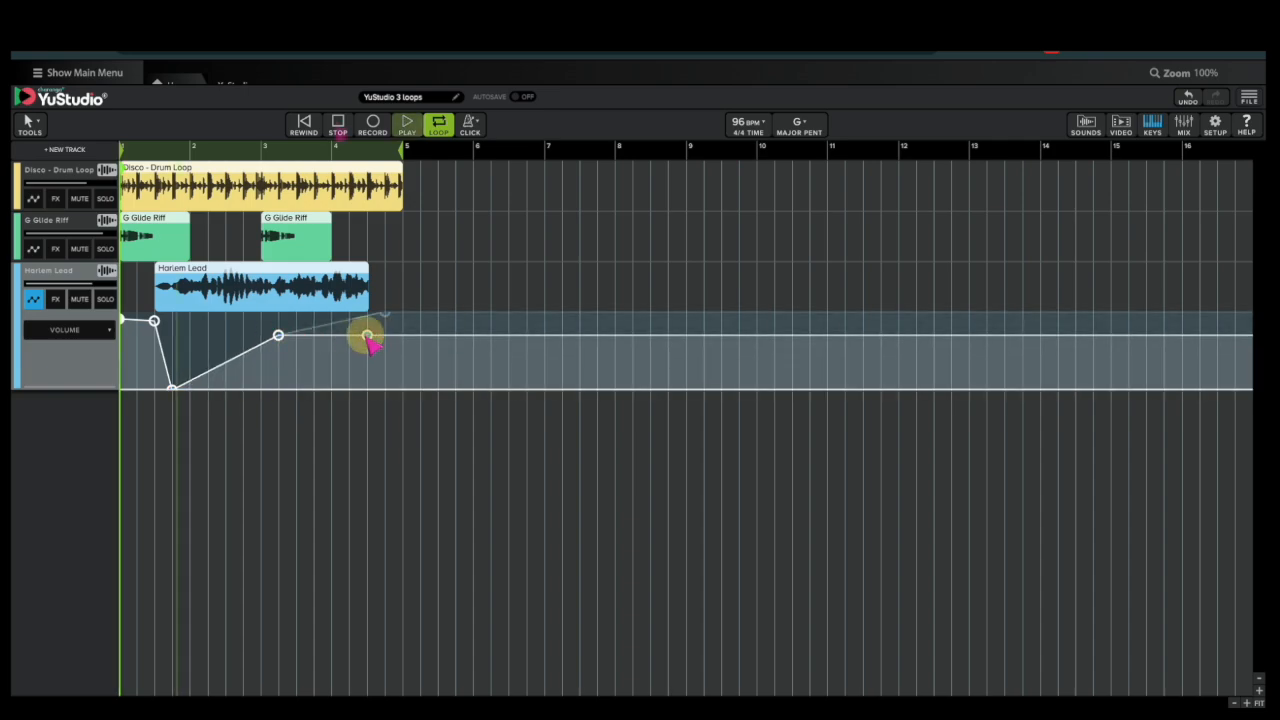
pyautogui.moveTo(367, 337); pyautogui.dragTo(366, 378)
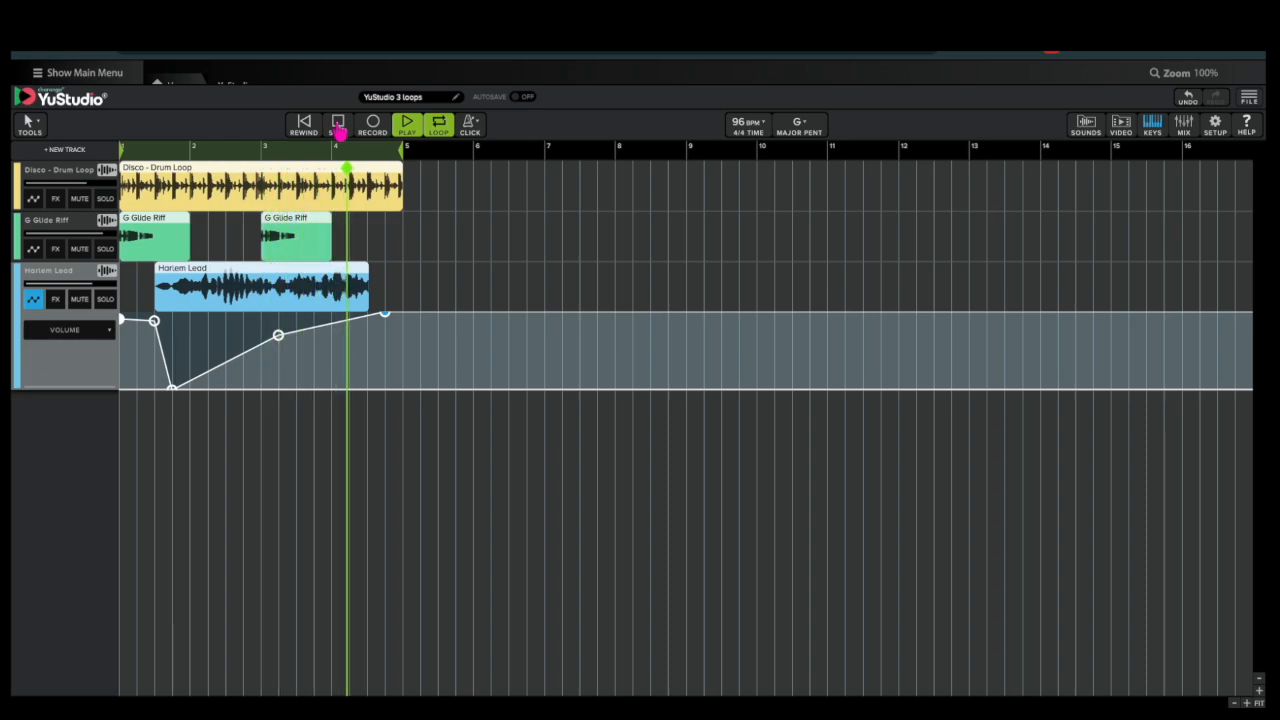
pyautogui.click(339, 125)
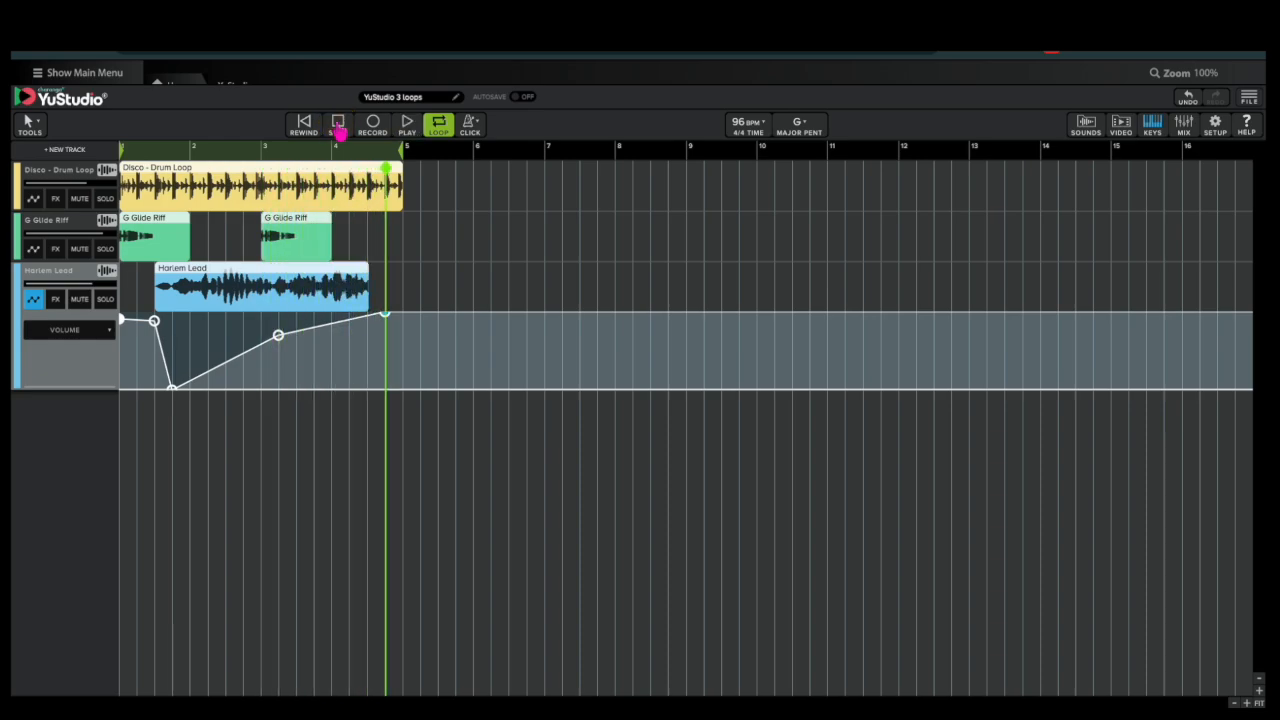